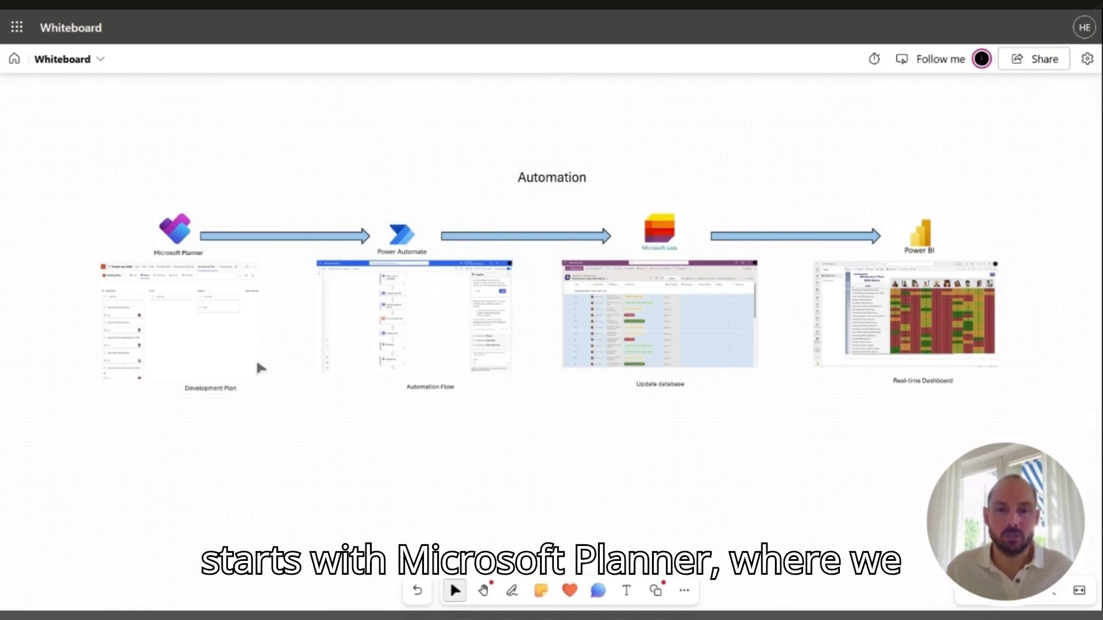
# Step: Pan the diagram from the Planner stage through Power Automate and Lists to the Power BI dashboard
pyautogui.scroll(4, 259, 366)
pyautogui.hscroll(-5, 258, 366)
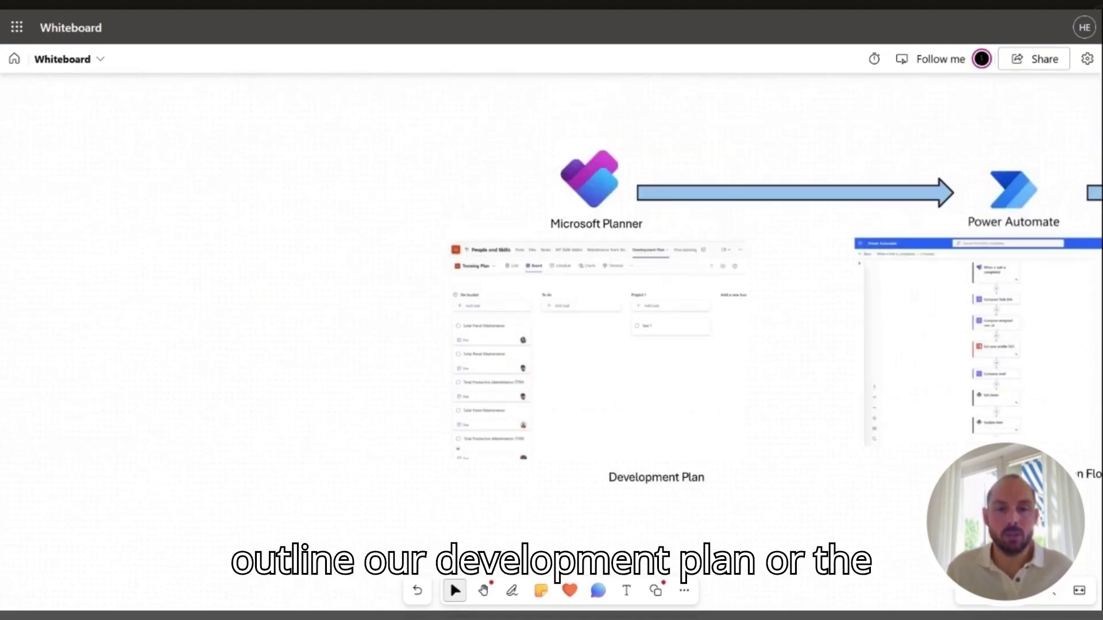
pyautogui.scroll(2, 552, 310)
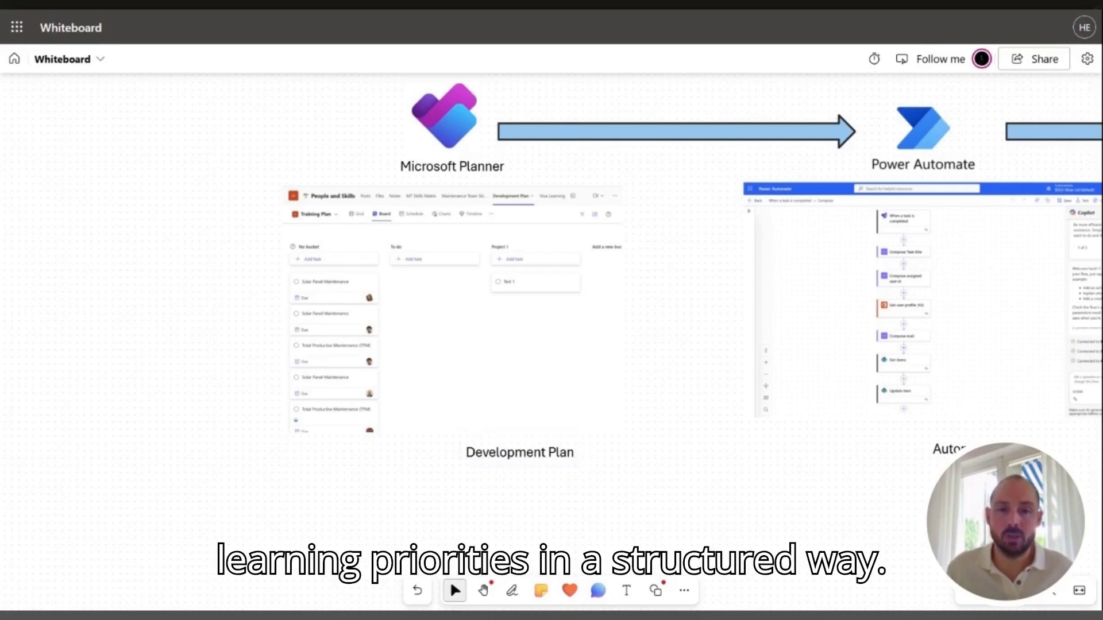
pyautogui.hscroll(10, 551, 288)
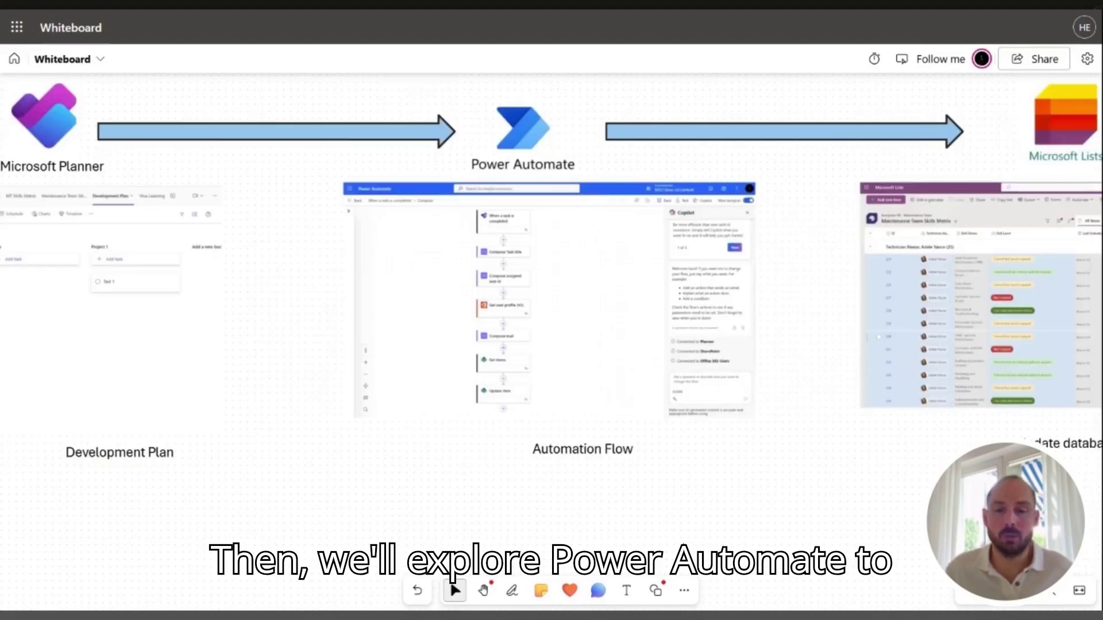
pyautogui.hscroll(1, 551, 287)
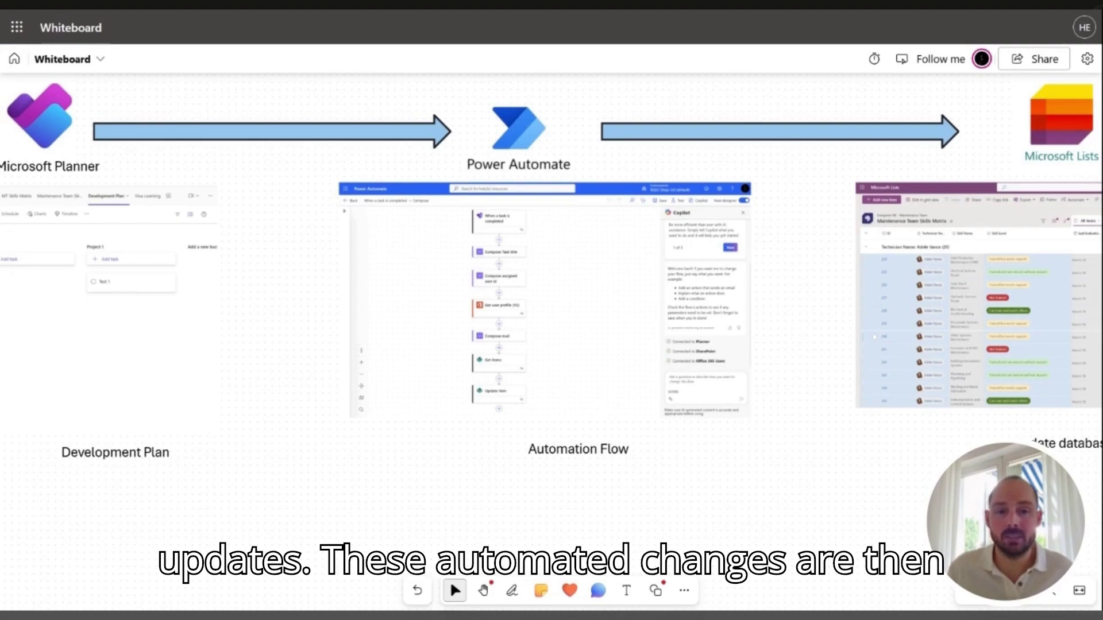
pyautogui.hscroll(3, 552, 293)
pyautogui.hscroll(4, 551, 293)
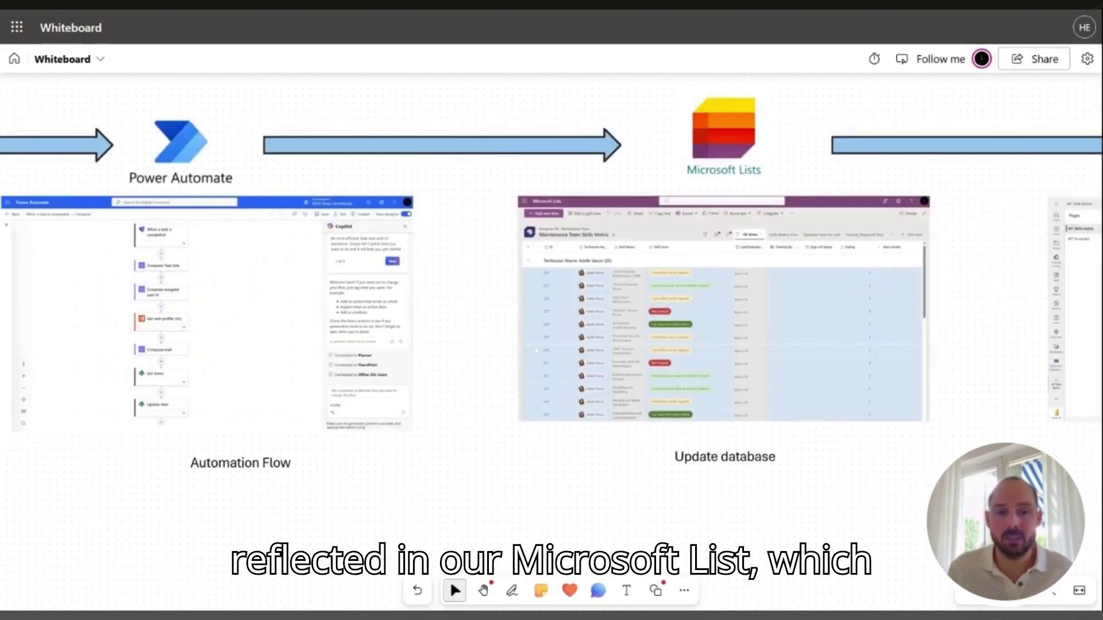
pyautogui.hscroll(3, 605, 500)
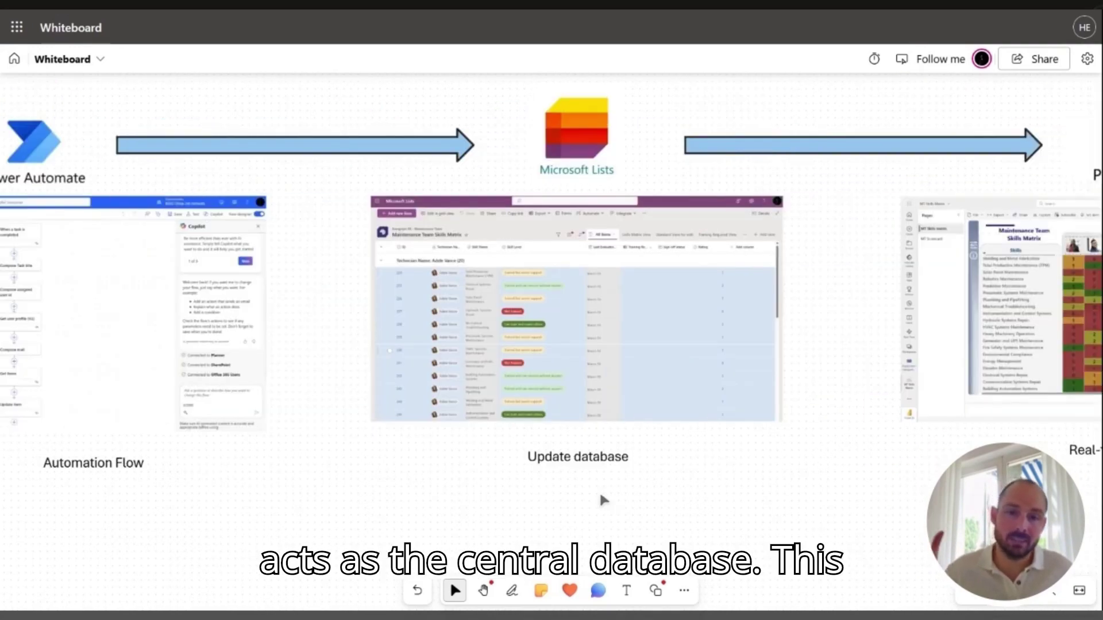
pyautogui.hscroll(1, 604, 500)
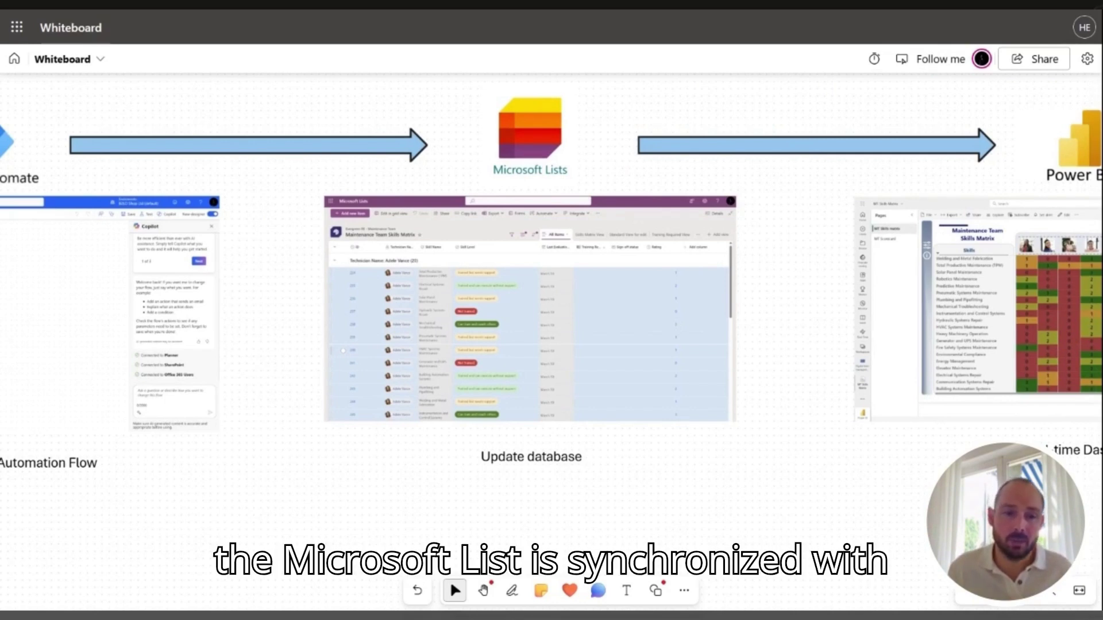
pyautogui.hscroll(5, 551, 310)
pyautogui.hscroll(1, 551, 310)
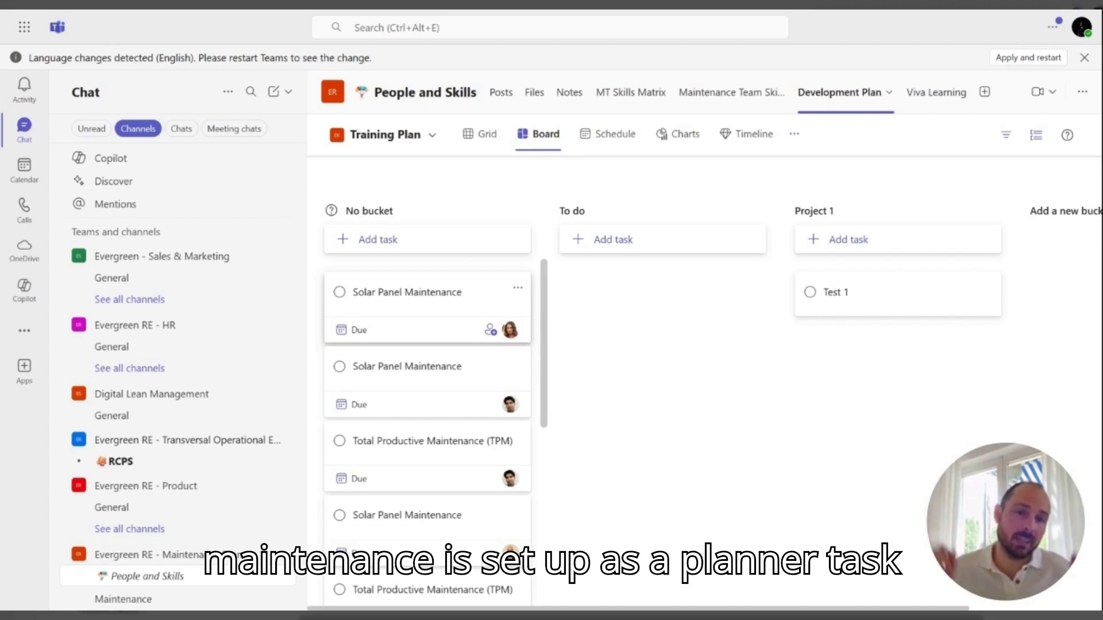
# Step: Open the first Solar Panel Maintenance card in Planner and mark it complete
pyautogui.click(485, 316)
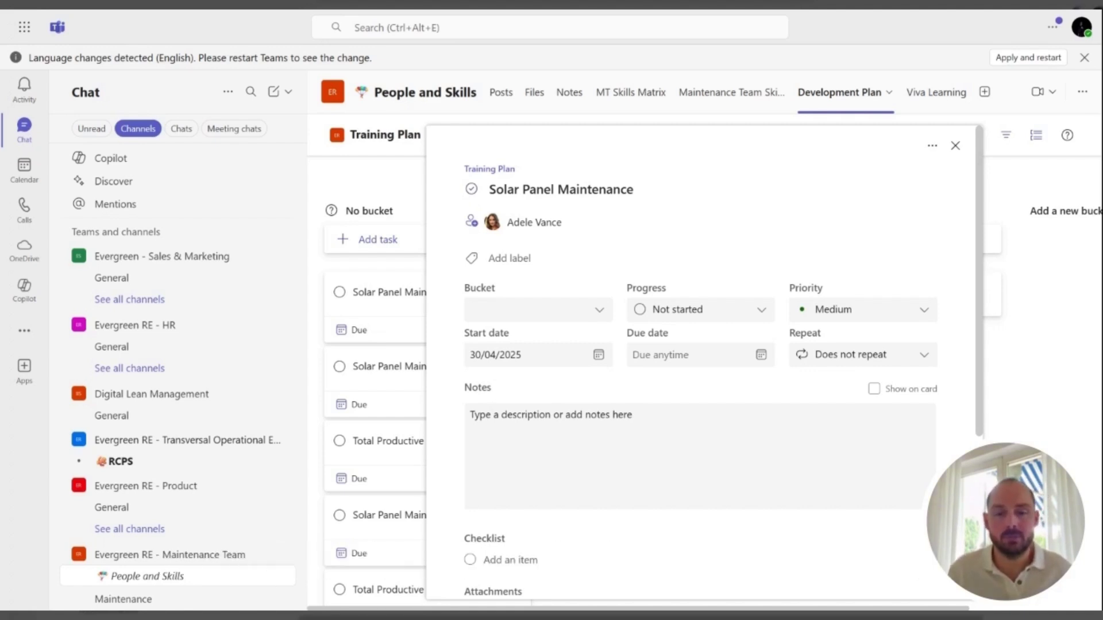
pyautogui.click(702, 312)
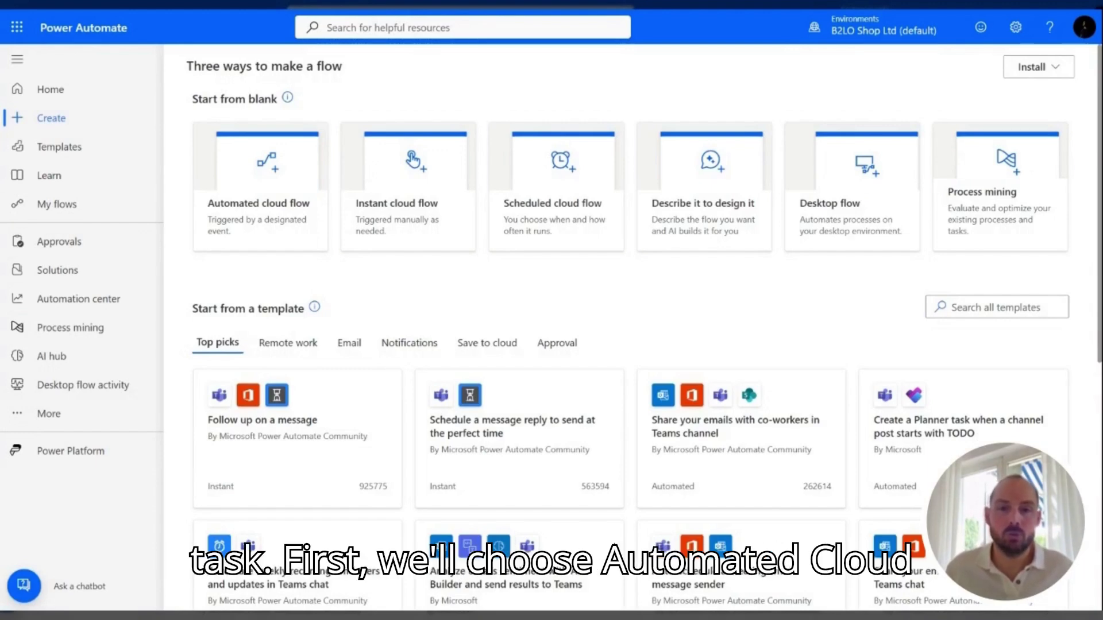
# Step: Create an automated cloud flow with the Planner trigger 'When a task is completed'
pyautogui.click(266, 237)
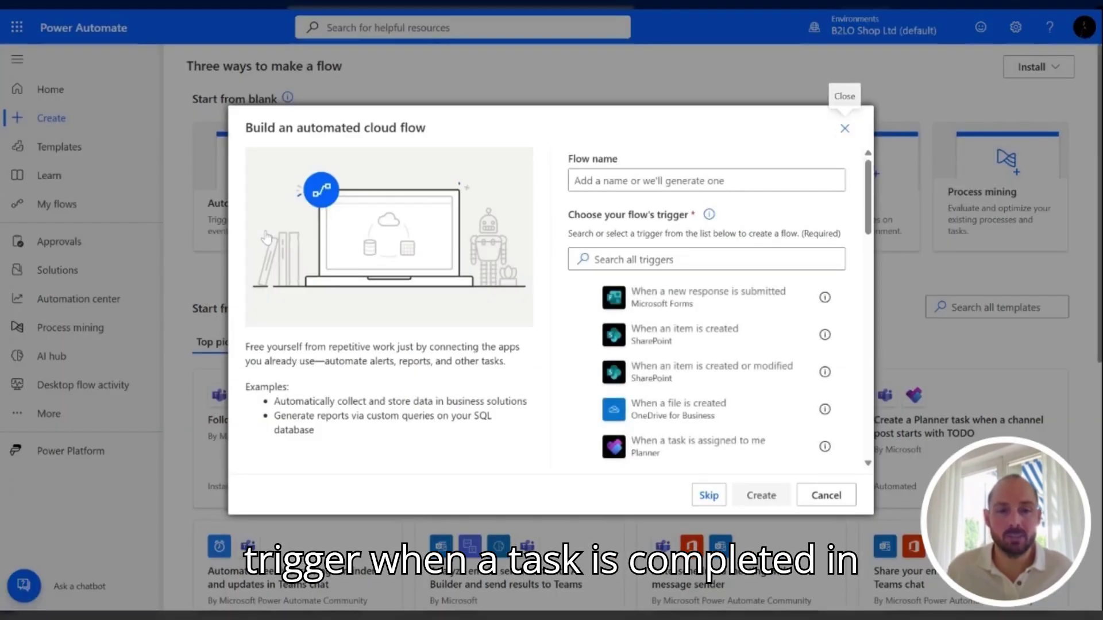
pyautogui.click(620, 260)
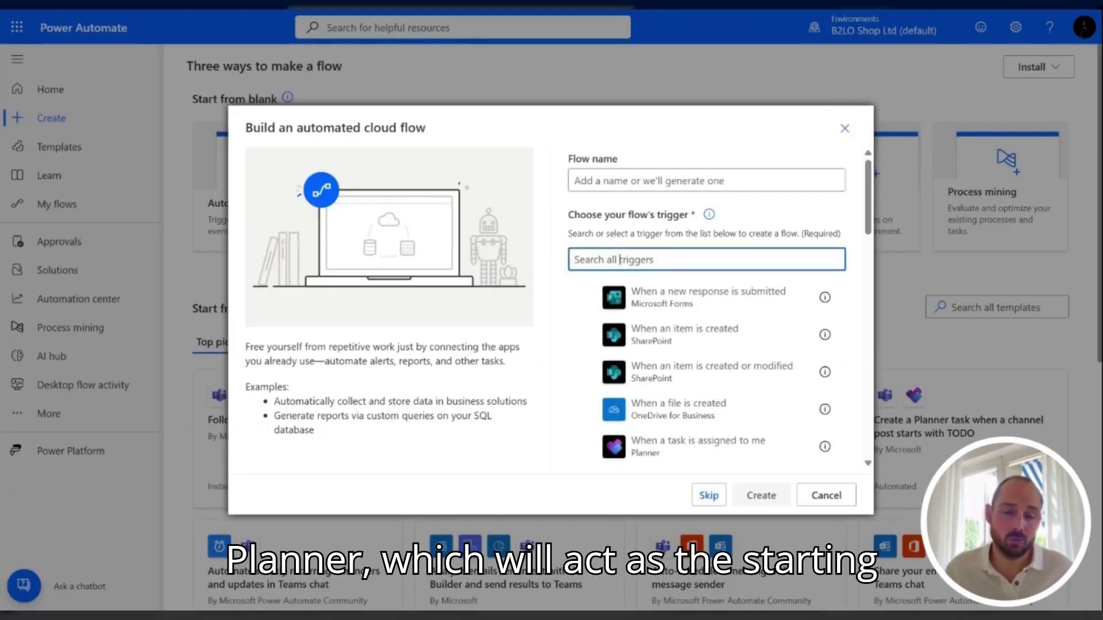
pyautogui.write('plna')
pyautogui.press('BackSpace')
pyautogui.press('BackSpace')
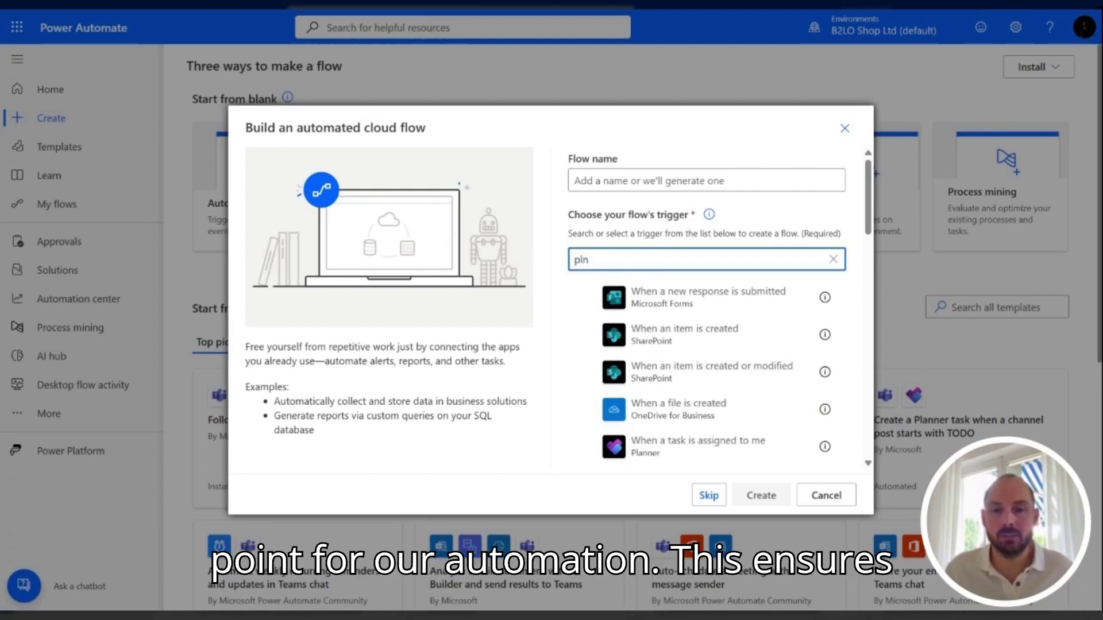
pyautogui.write('ann')
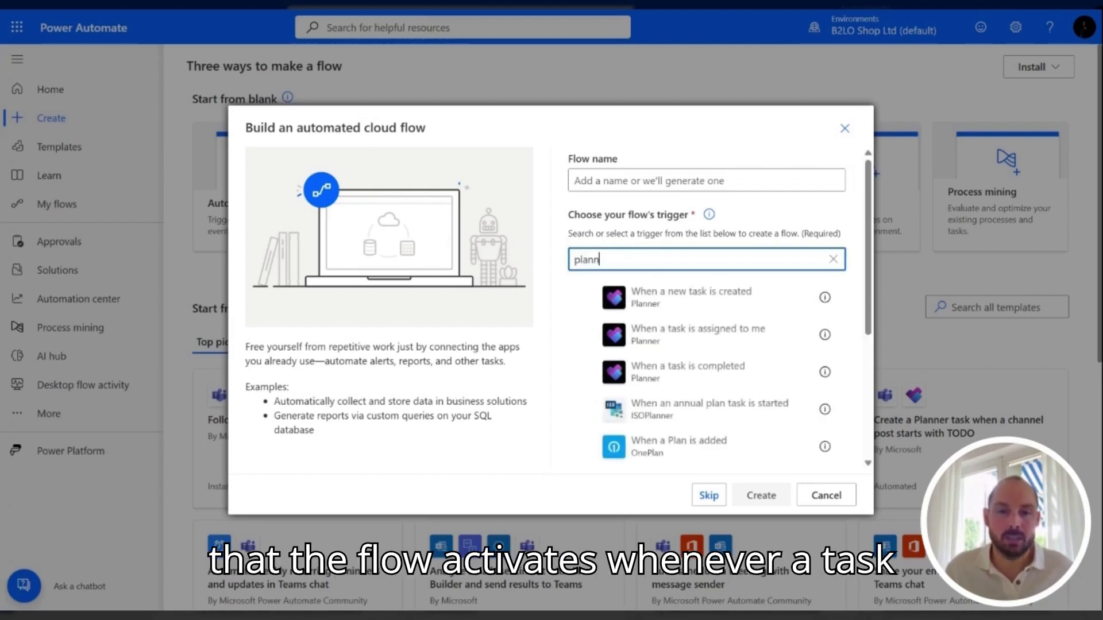
pyautogui.click(677, 383)
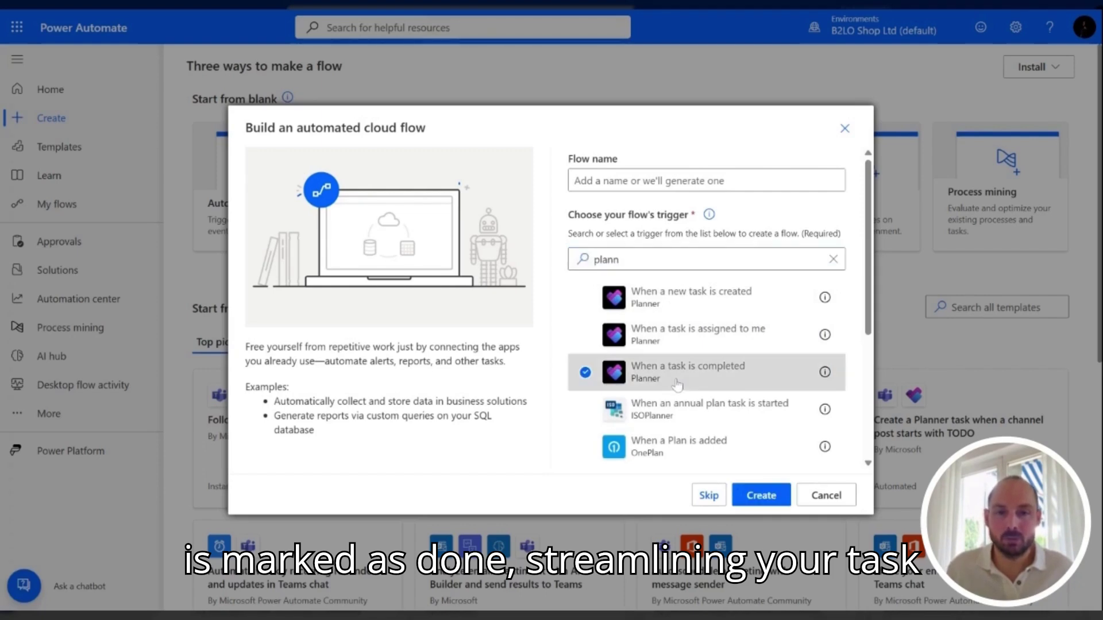
pyautogui.click(767, 495)
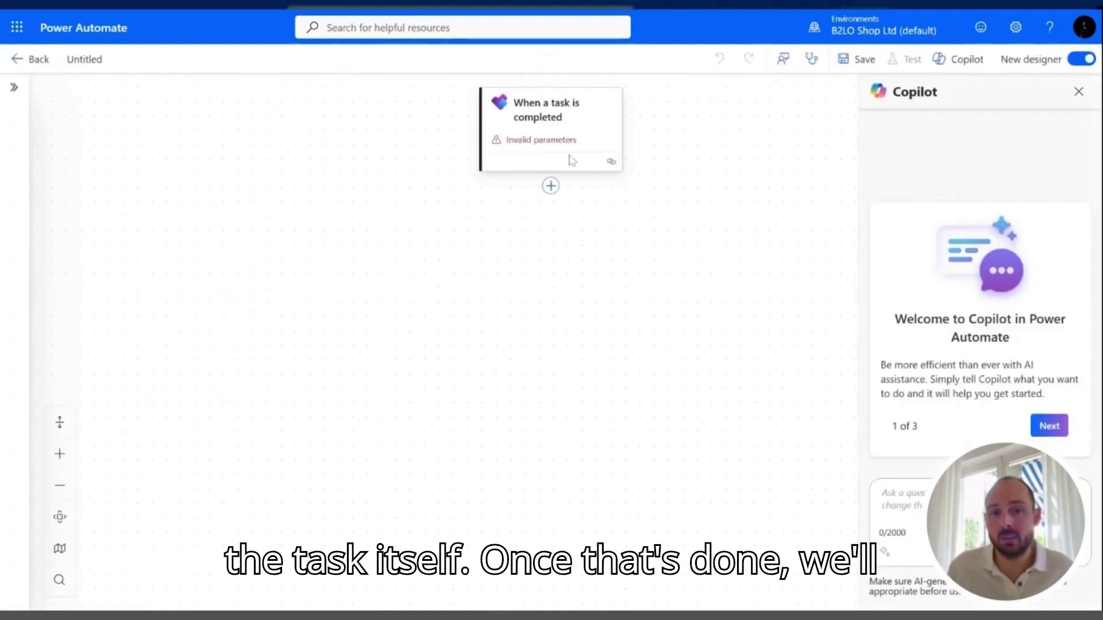
# Step: Set the trigger's Group Id to 'Evergreen RE - Maintenance Team' and Plan Id to 'Training Plan'
pyautogui.click(590, 132)
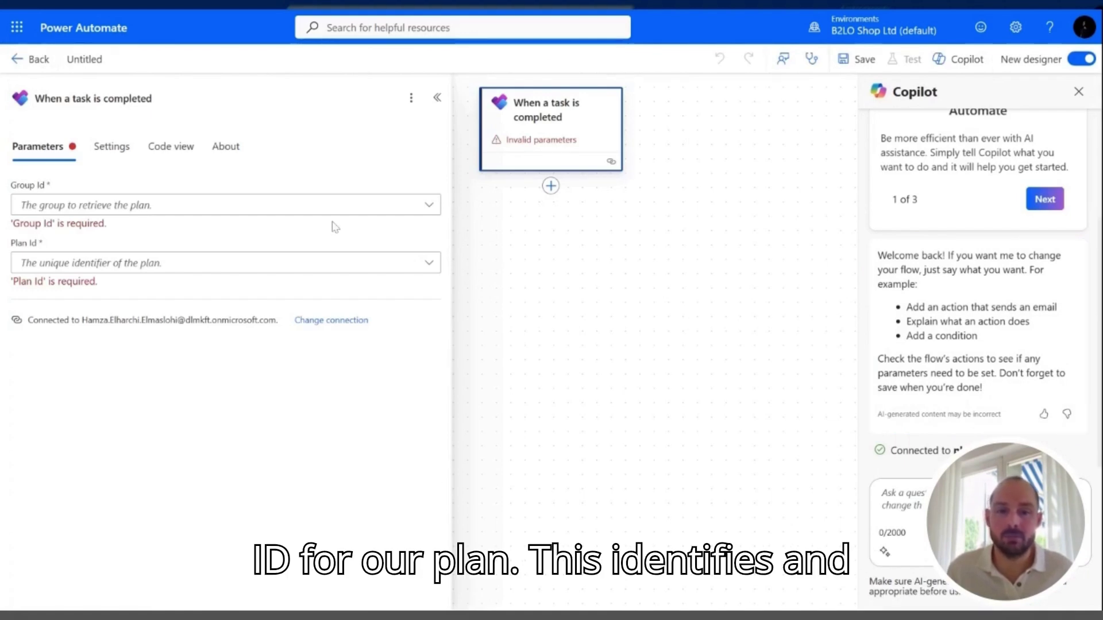
pyautogui.click(346, 206)
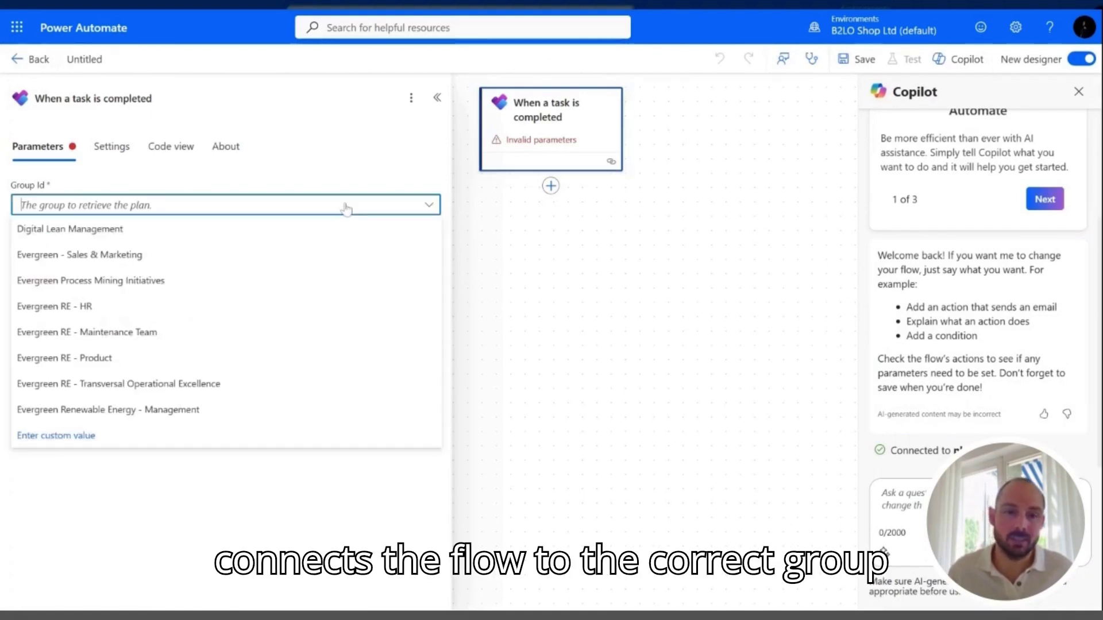
pyautogui.click(78, 340)
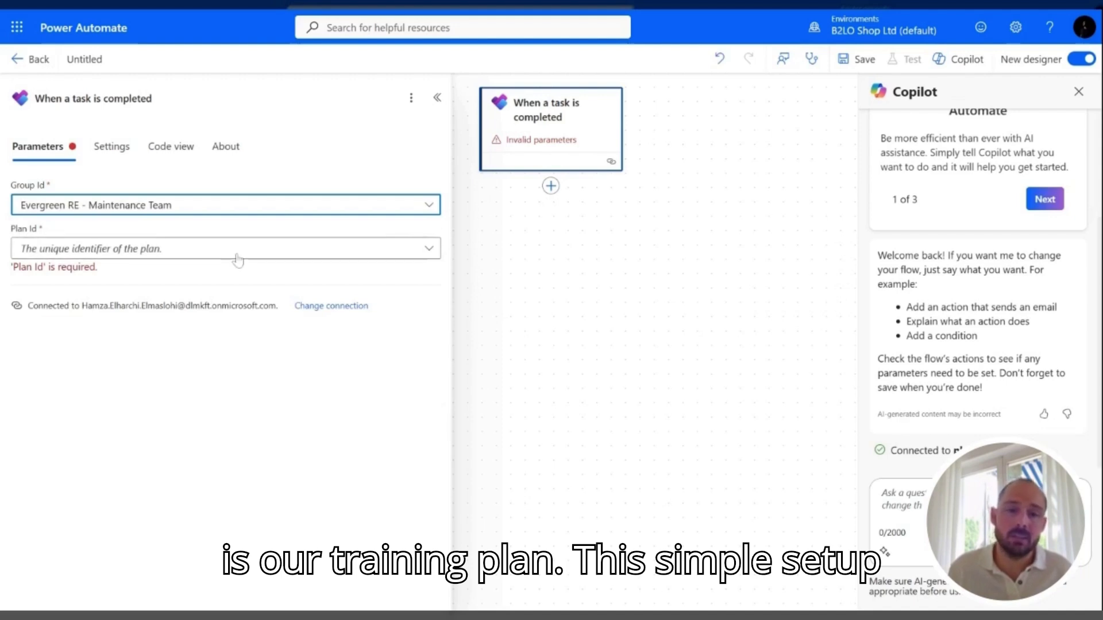
pyautogui.click(238, 258)
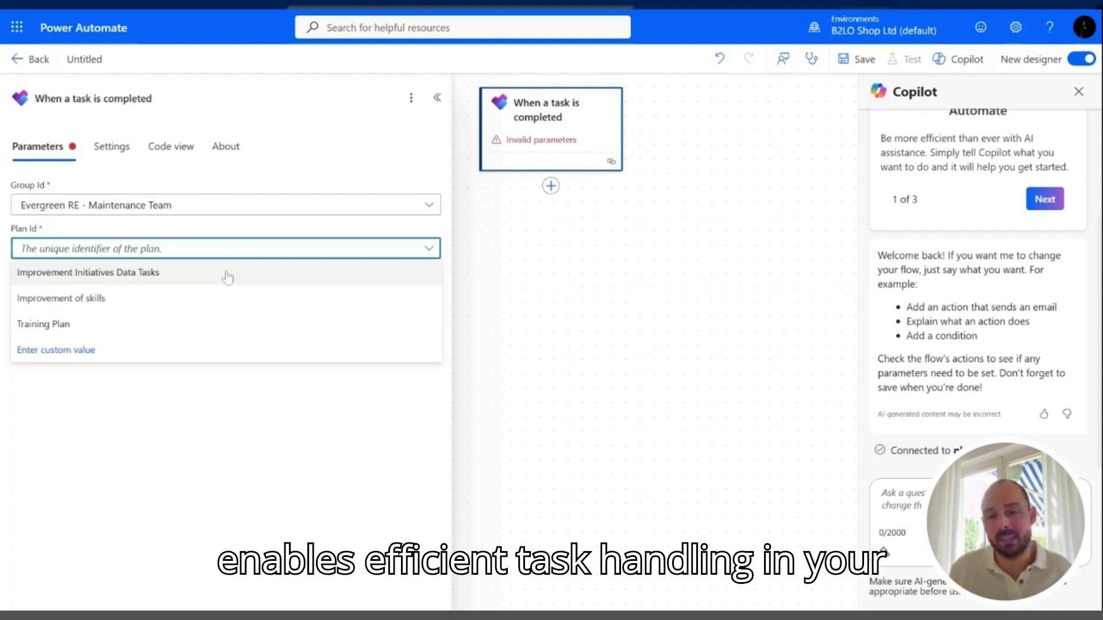
pyautogui.click(168, 324)
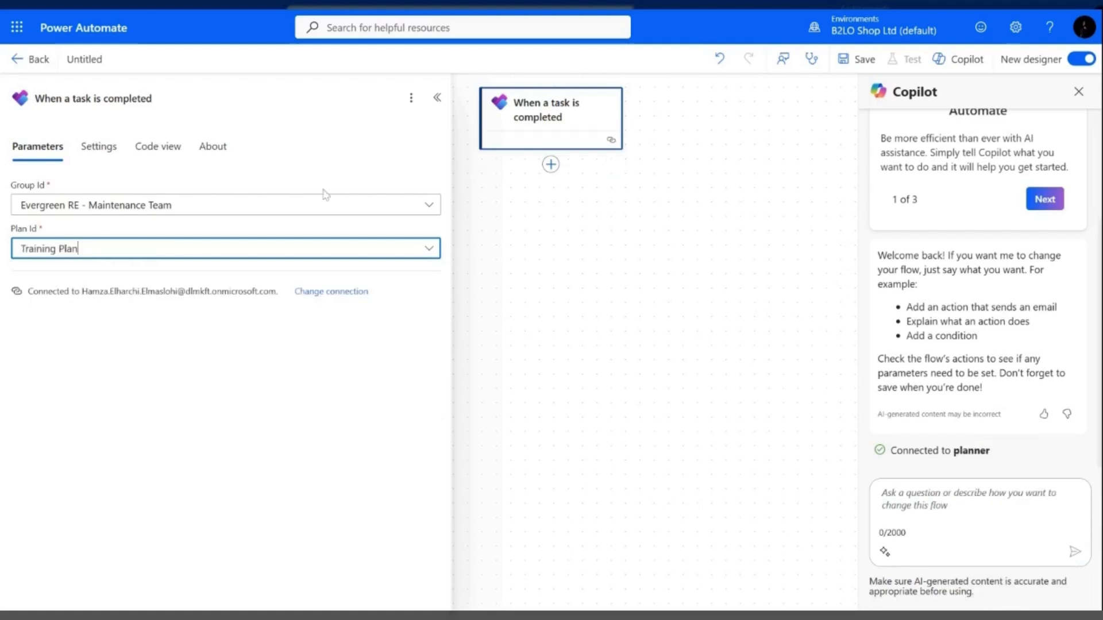
# Step: Add a Compose action holding the task's Title and rename it 'Compose Task title'
pyautogui.click(551, 165)
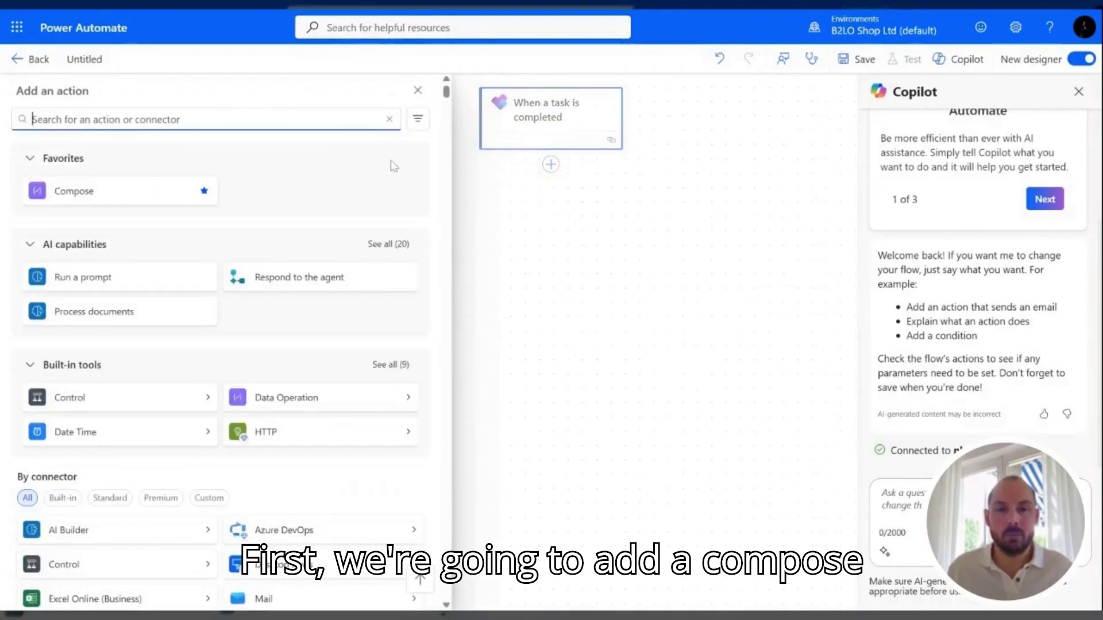
pyautogui.click(124, 194)
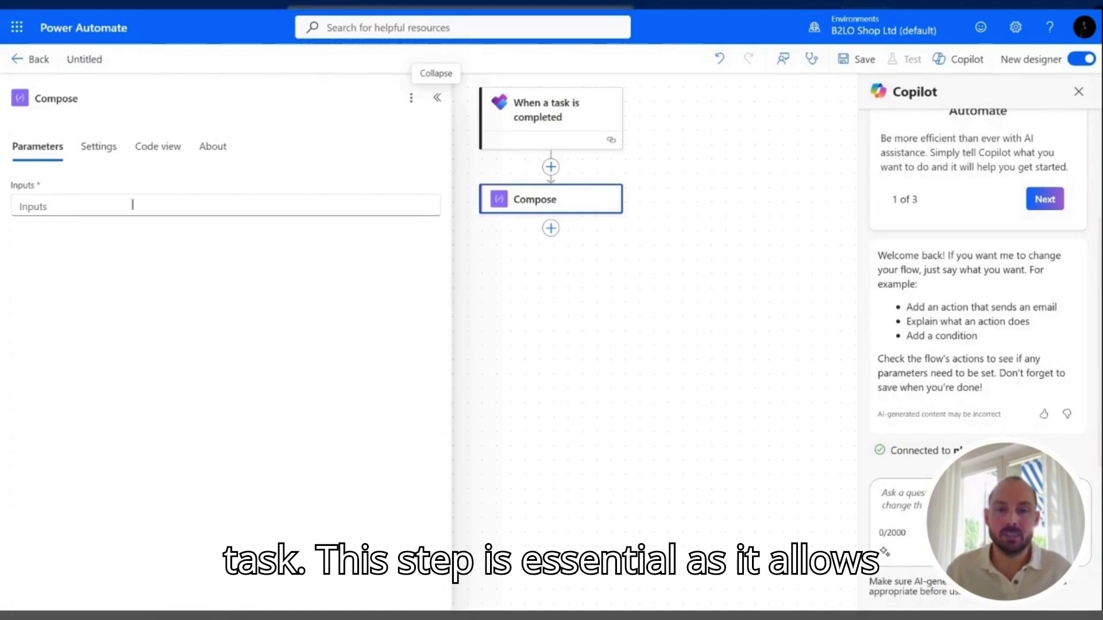
pyautogui.click(132, 205)
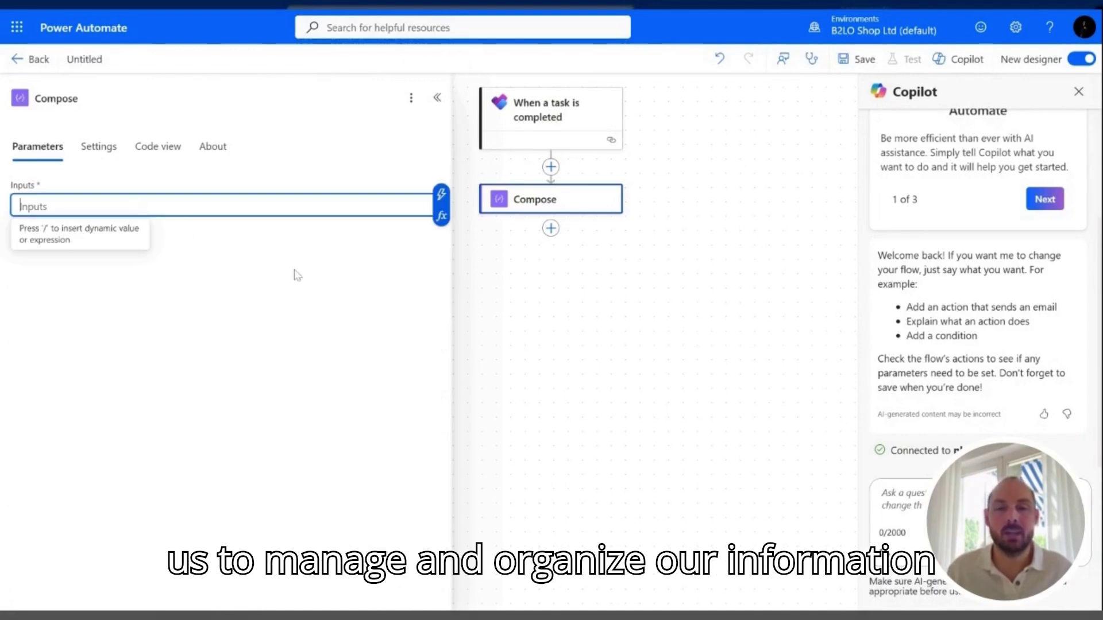
pyautogui.click(444, 204)
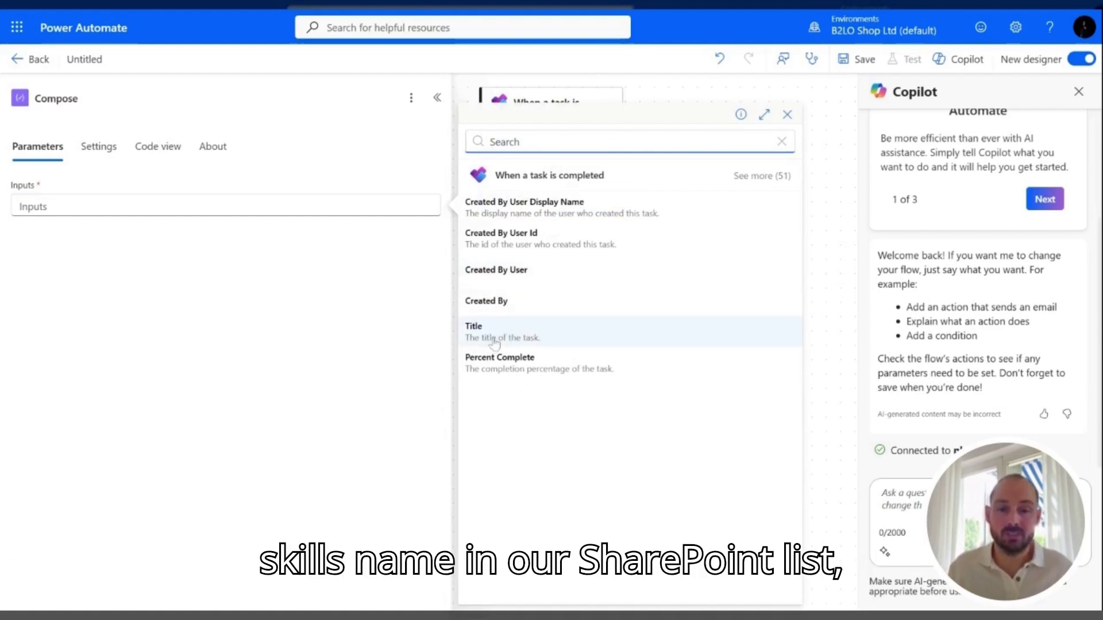
pyautogui.click(527, 339)
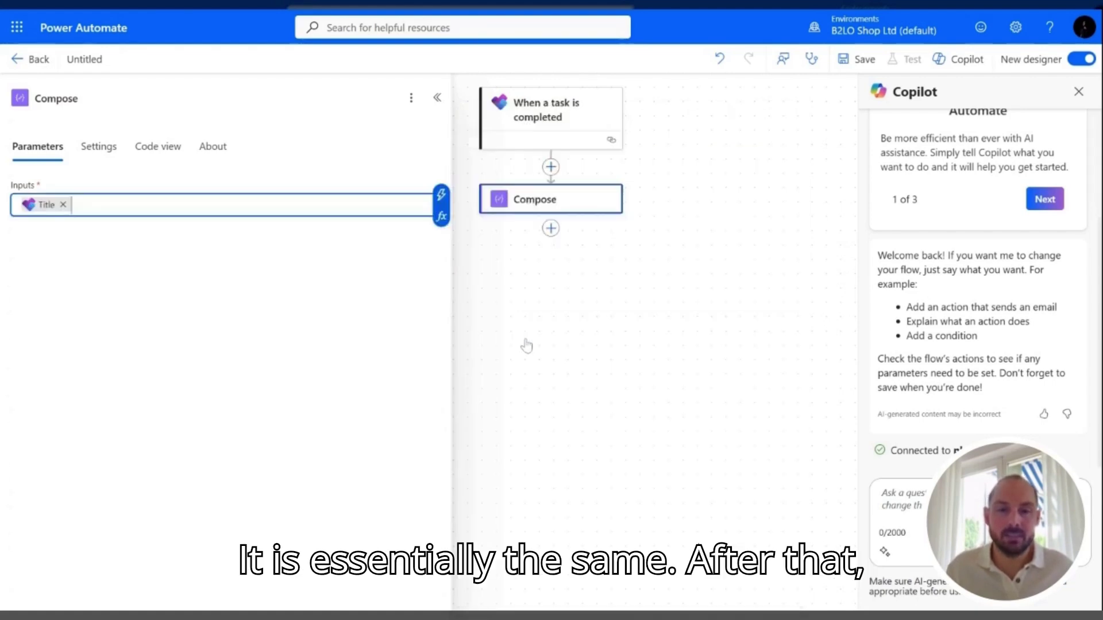
pyautogui.click(163, 107)
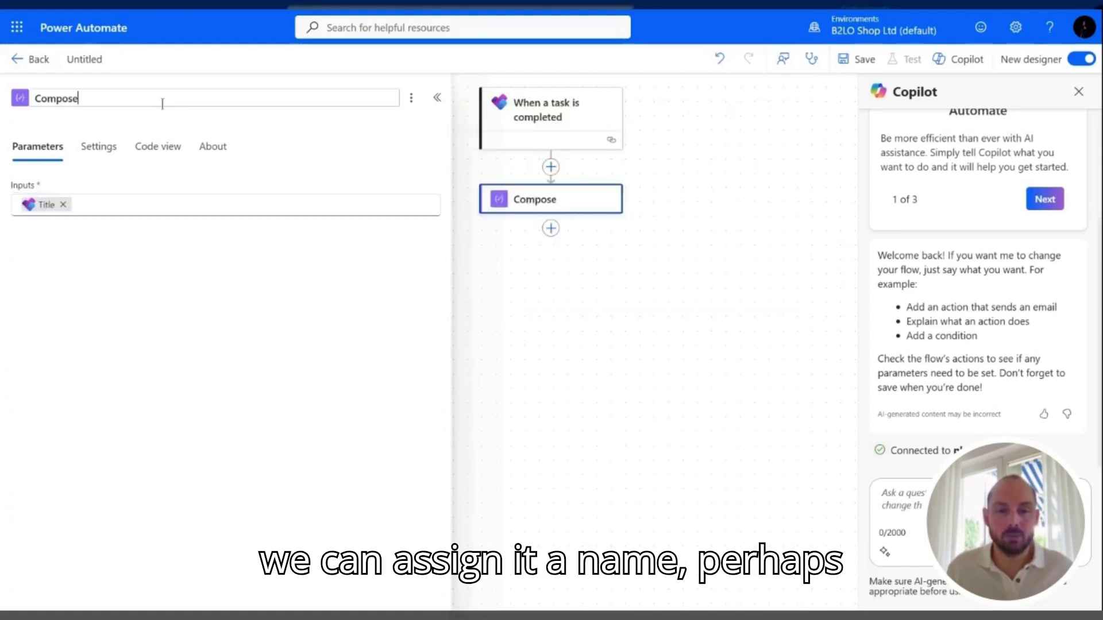
pyautogui.write('Task title')
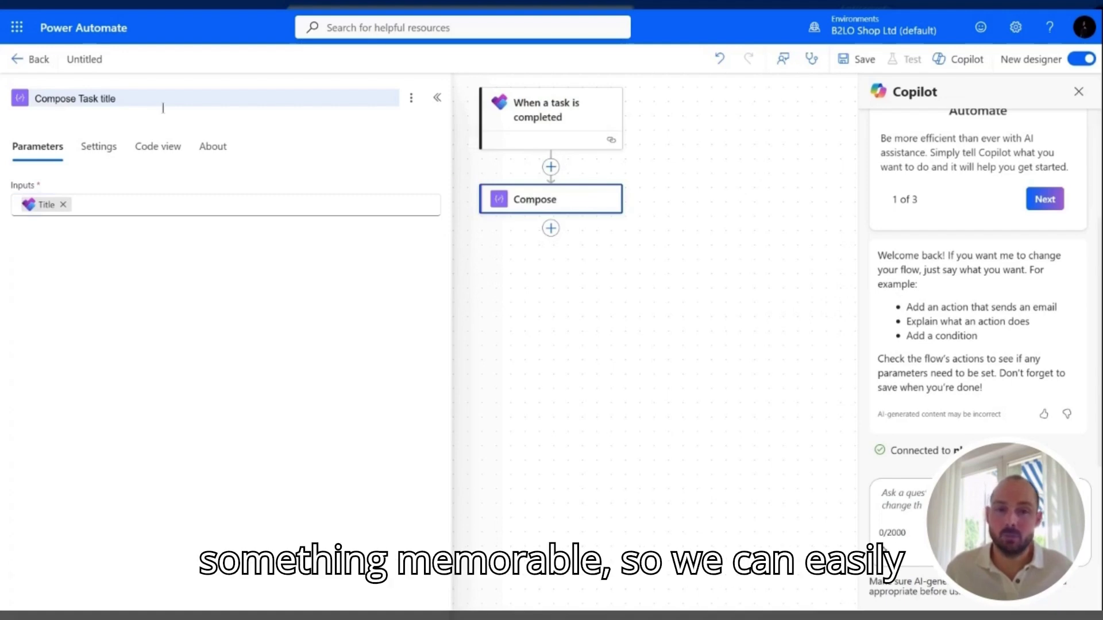
pyautogui.press('Return')
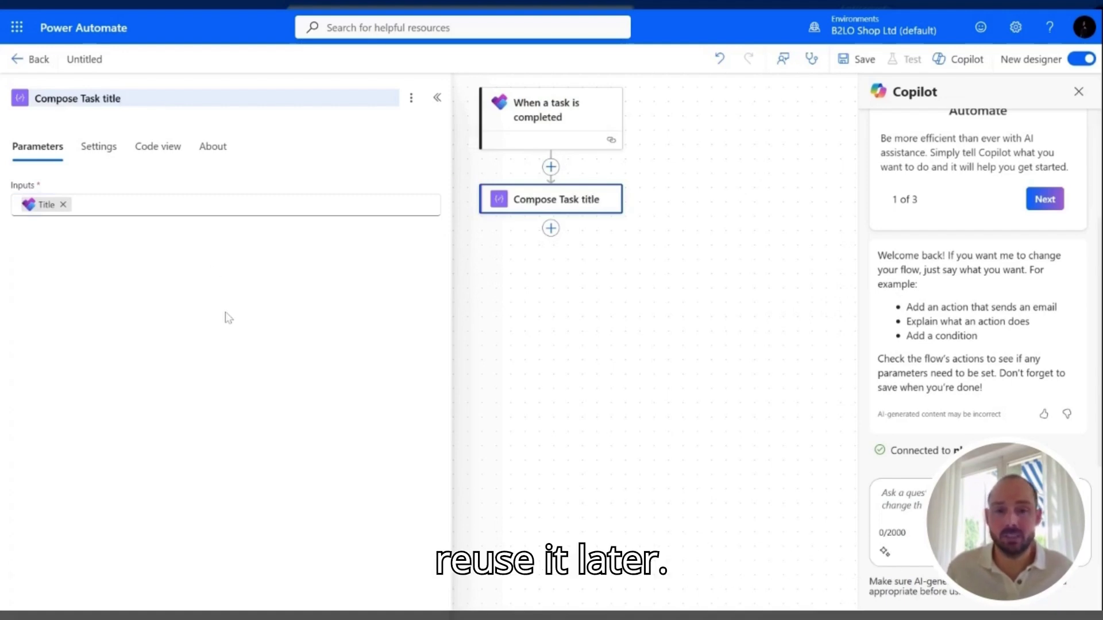
# Step: Add another Compose action and rename it 'Compose assigned user id'
pyautogui.click(551, 228)
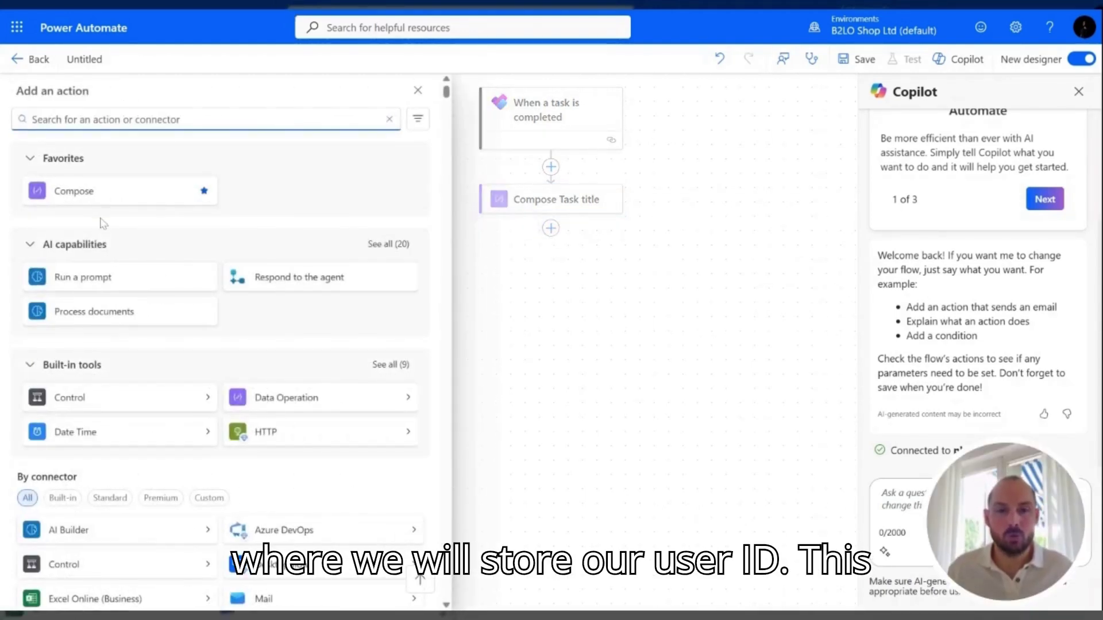
pyautogui.click(94, 192)
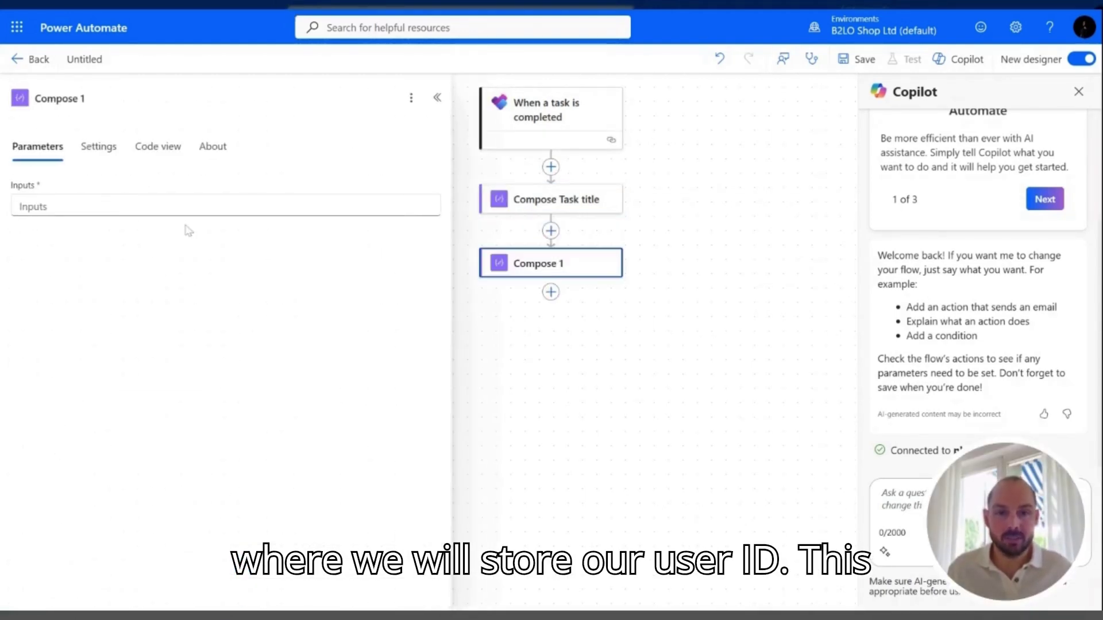
pyautogui.click(106, 102)
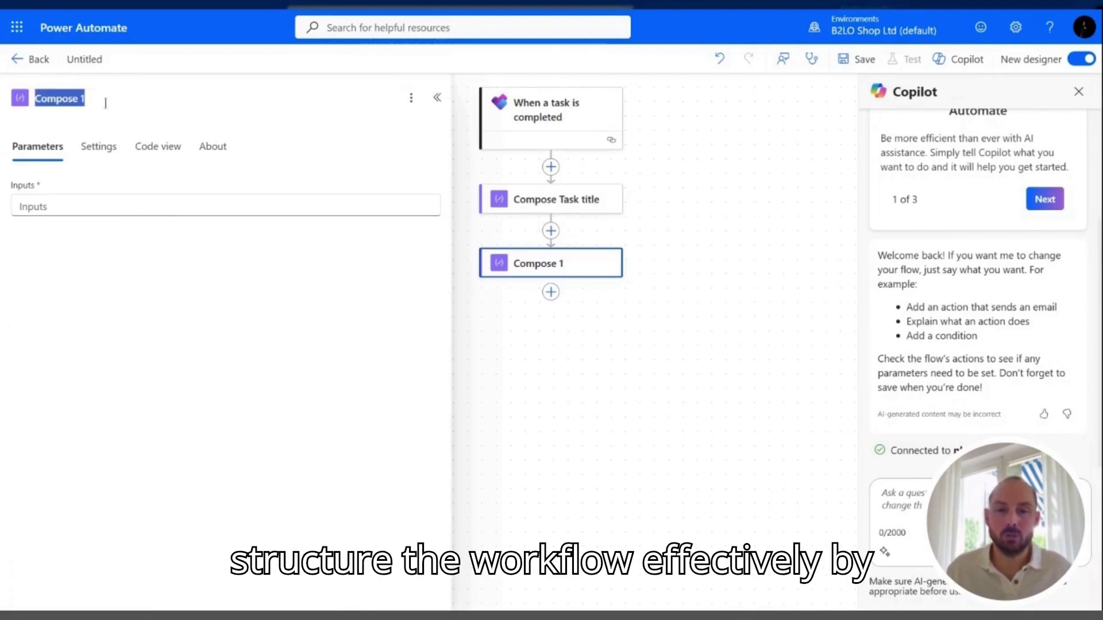
pyautogui.write('Compose assigned user id')
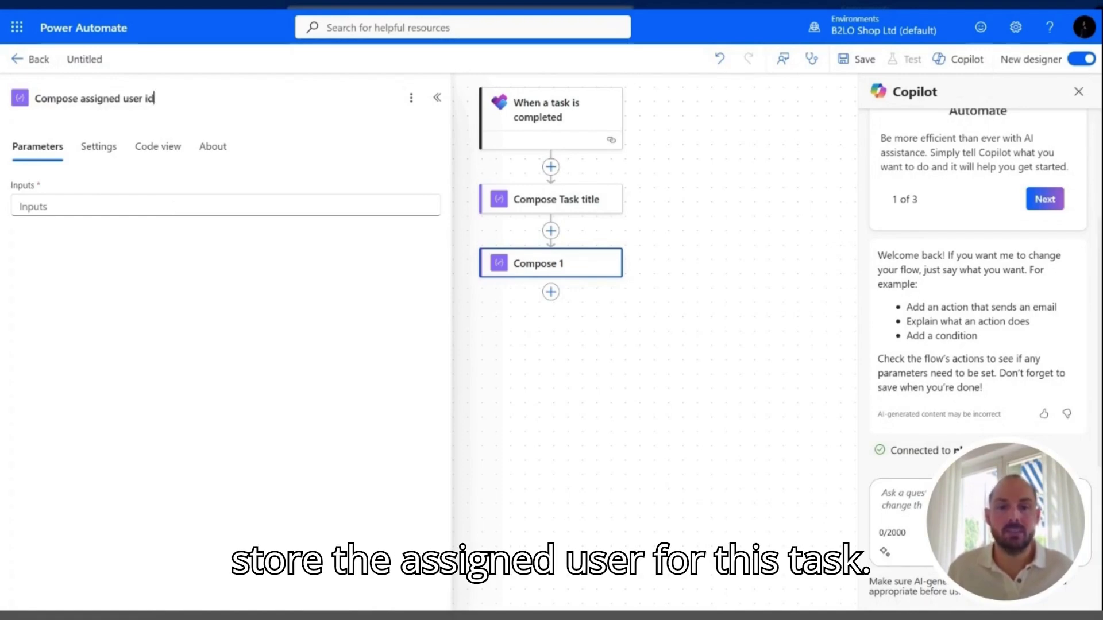
# Step: Set its inputs to the expression first(triggerOutputs()?['body/_assignments'])?['userId']
pyautogui.click(177, 207)
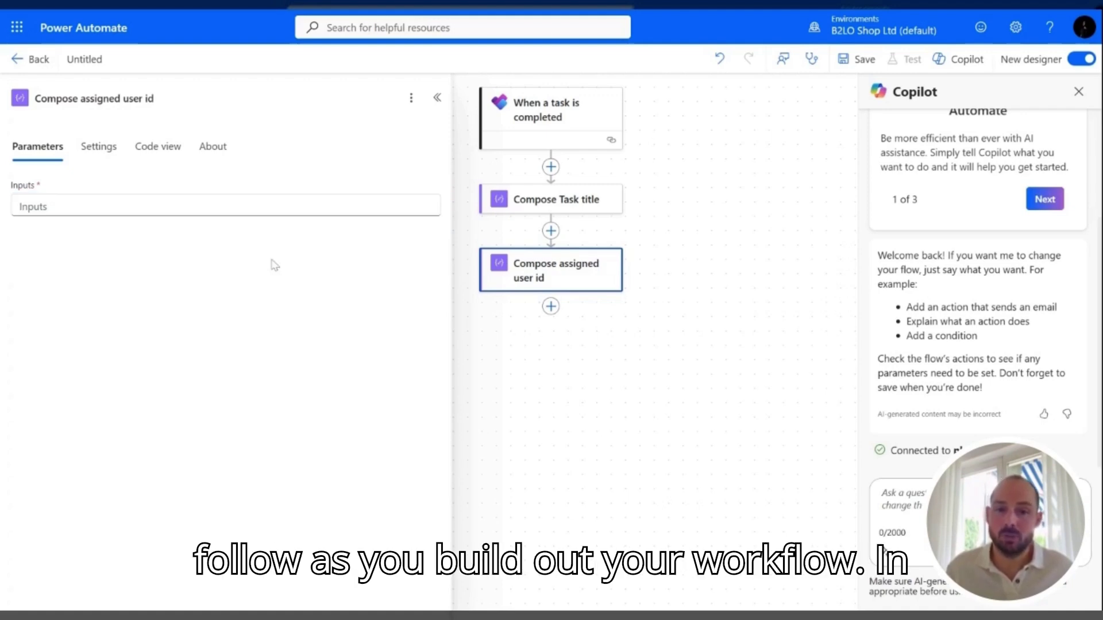
pyautogui.click(347, 210)
pyautogui.click(441, 216)
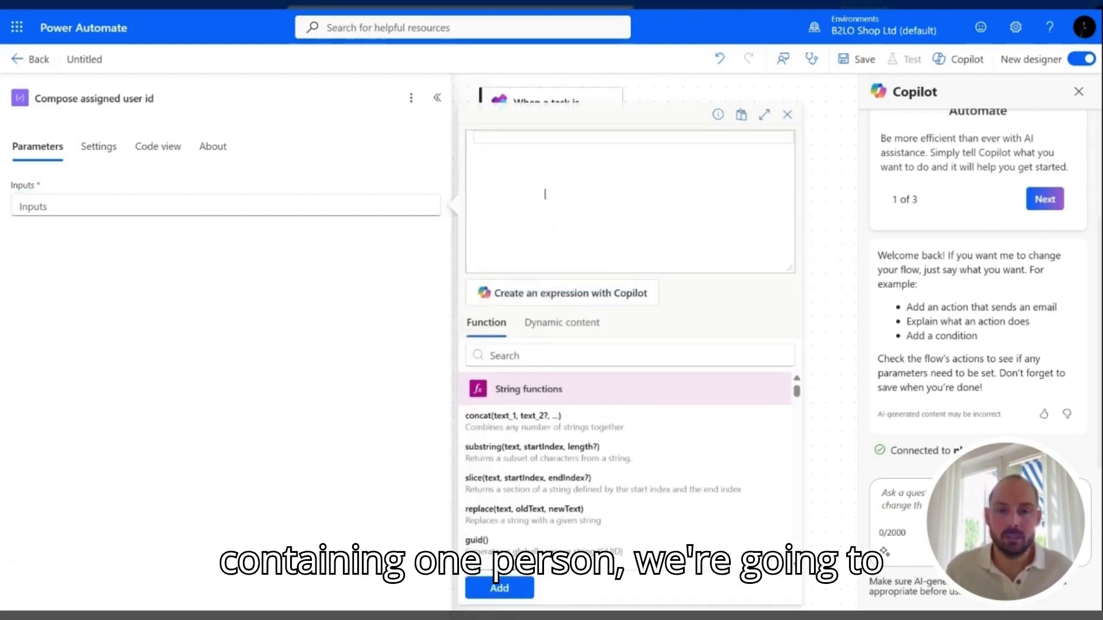
pyautogui.write("first(triggerOutputs()?['body/_assignments'])?['userId']")
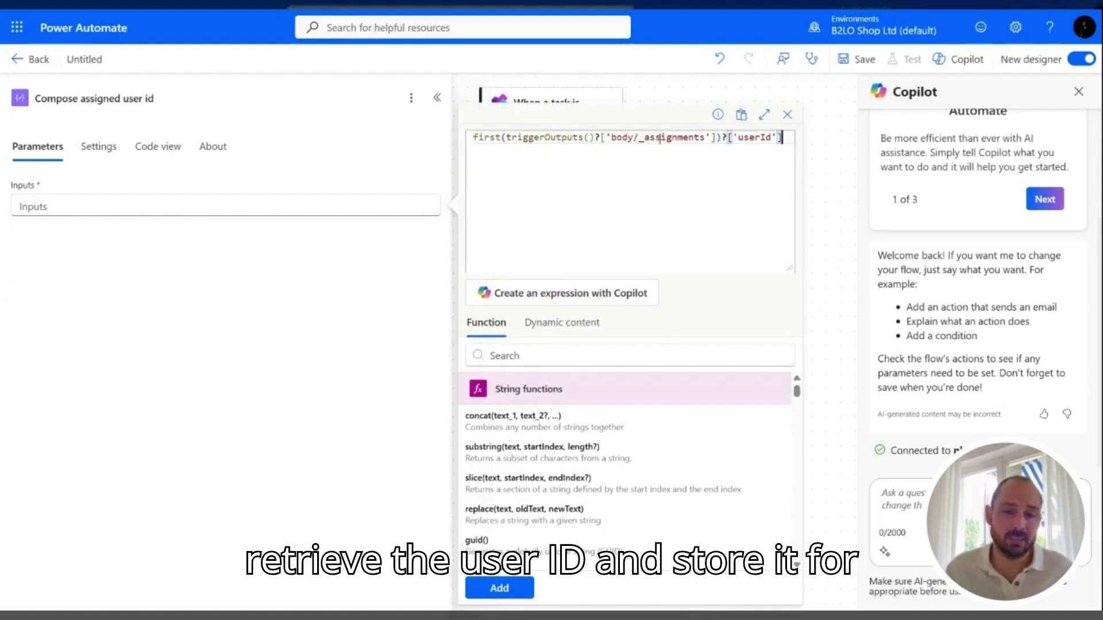
pyautogui.doubleClick(741, 137)
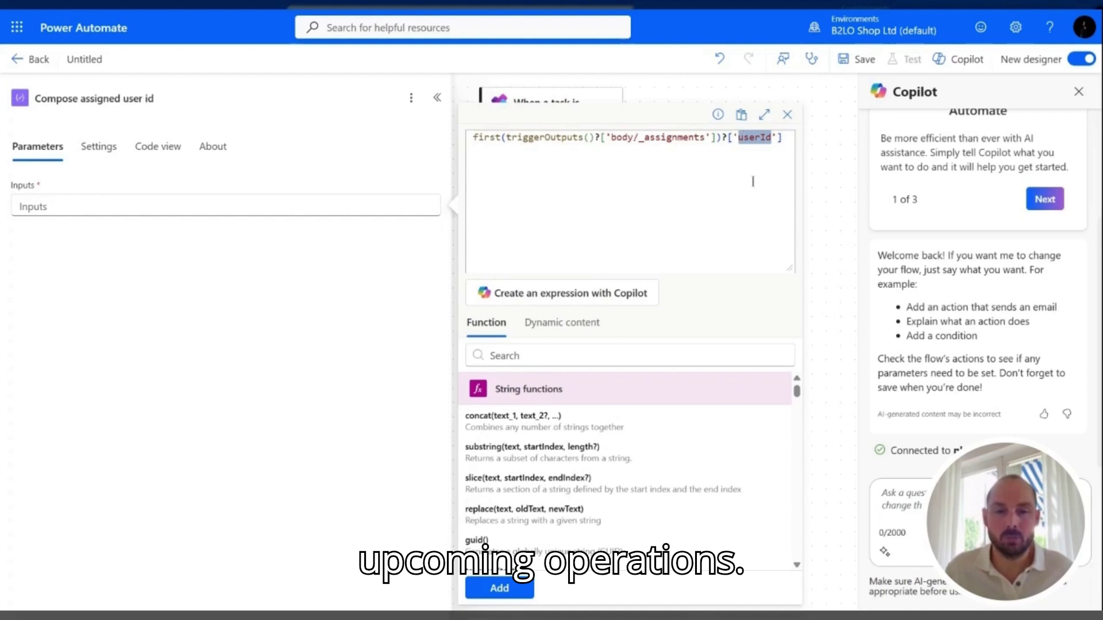
pyautogui.doubleClick(485, 138)
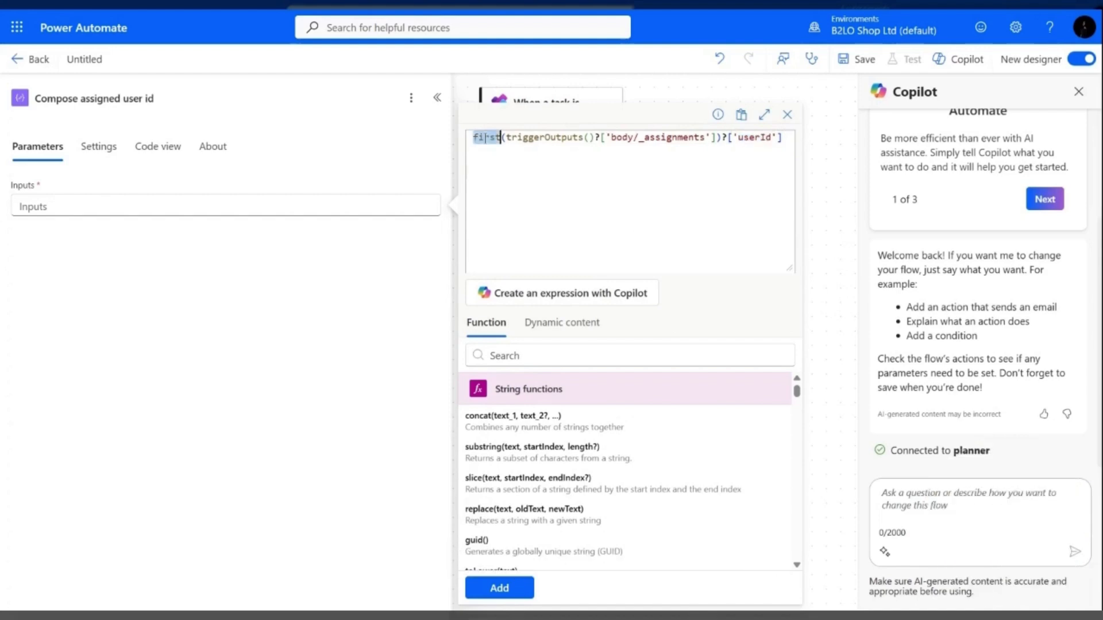
pyautogui.click(500, 588)
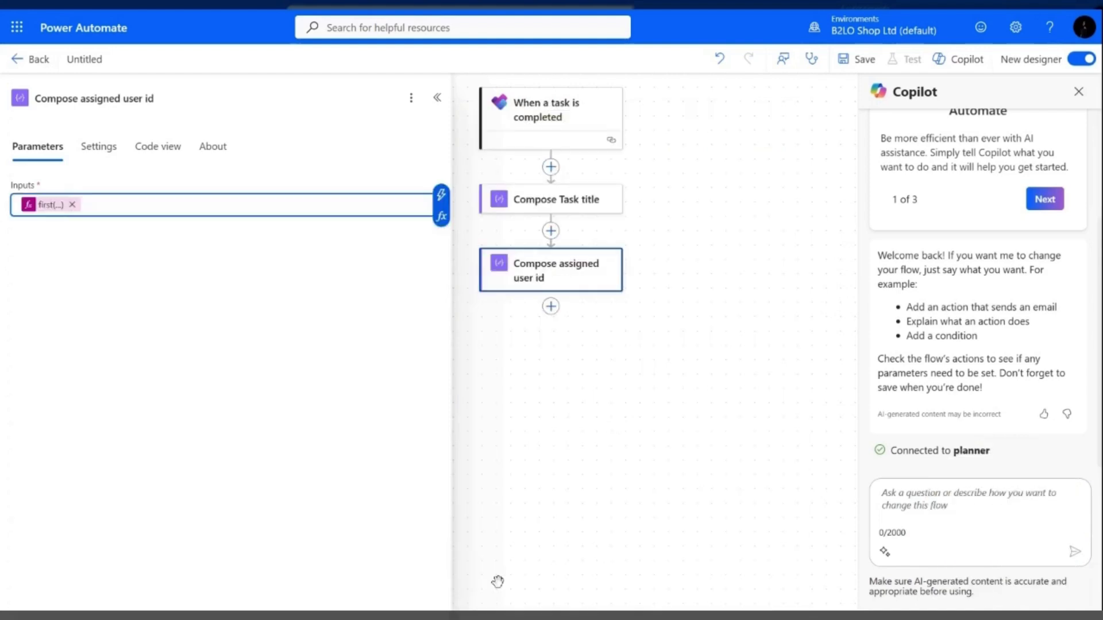
pyautogui.click(299, 182)
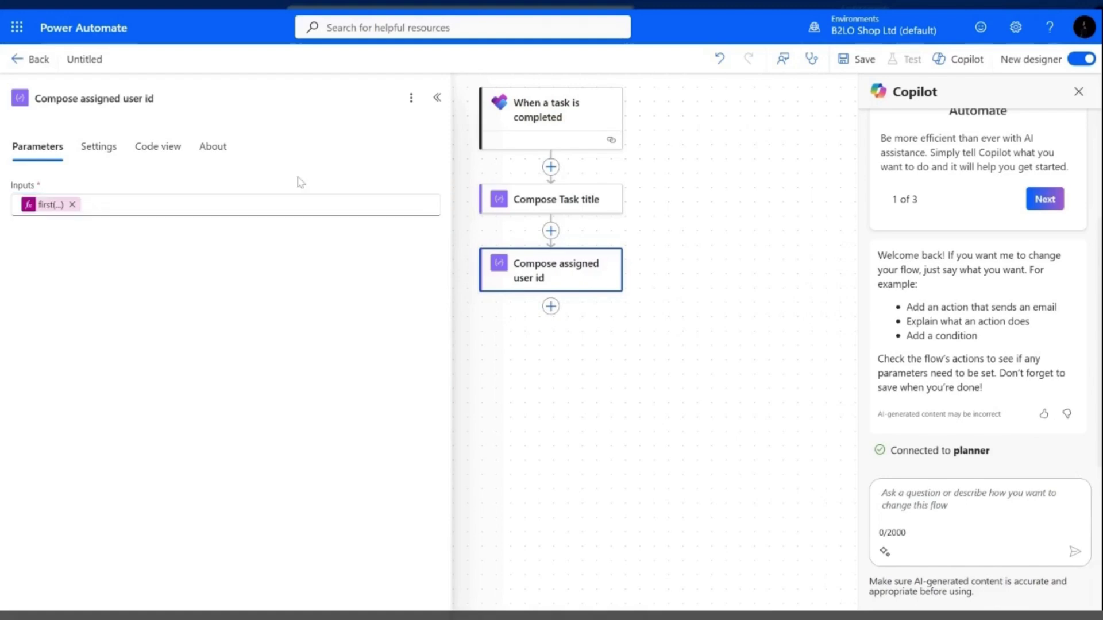
# Step: Add Get user profile (V2) with User (UPN) set to the Compose assigned user id Outputs
pyautogui.click(551, 305)
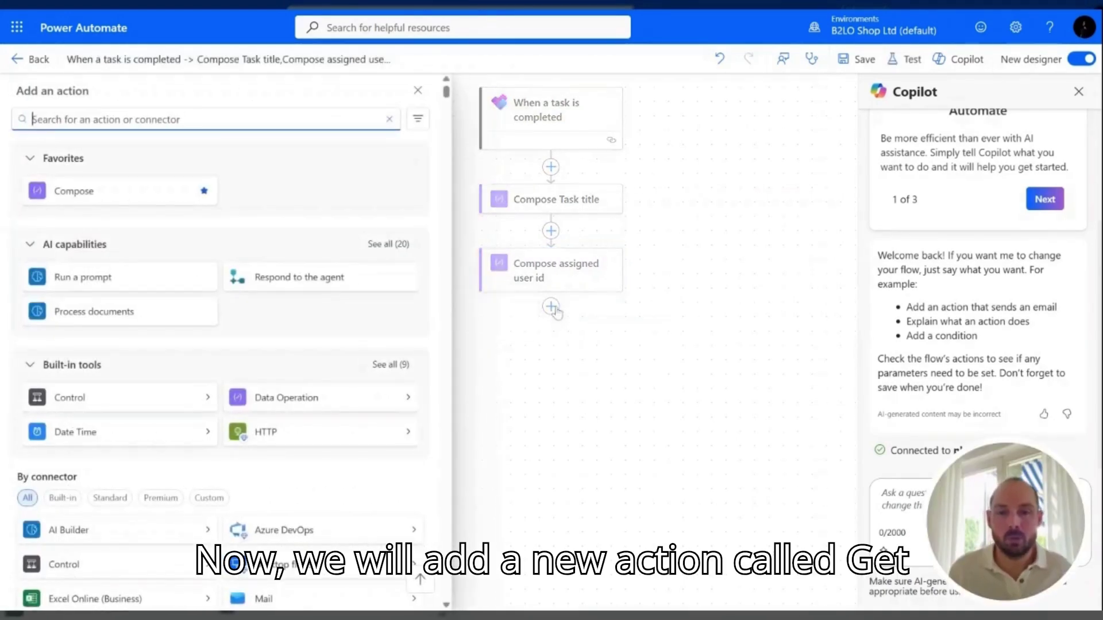
pyautogui.write('Get user profile (V2)')
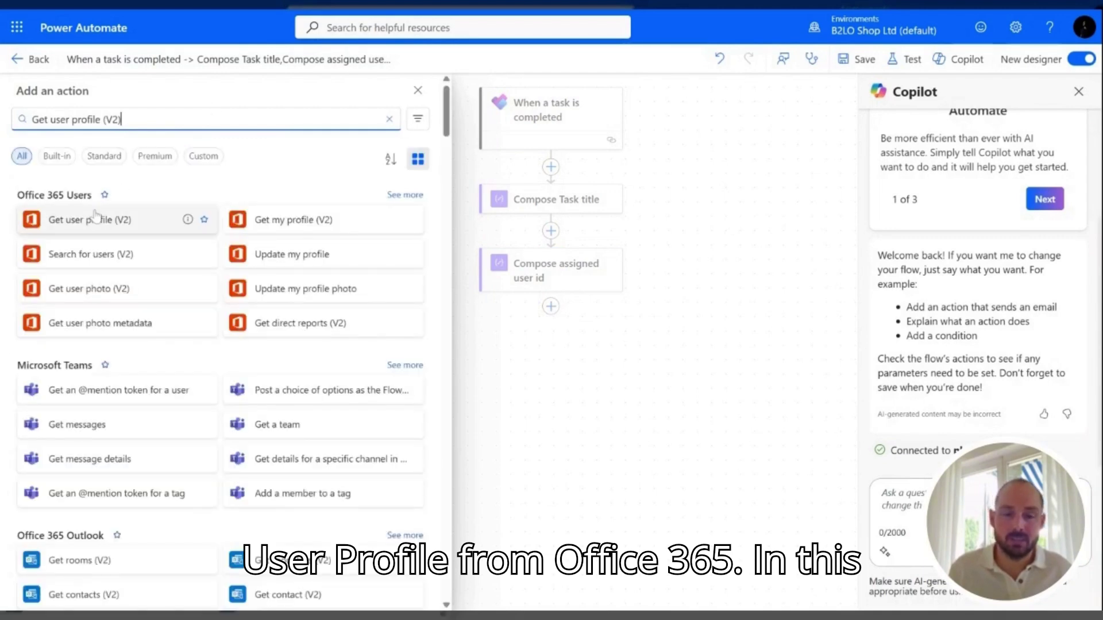
pyautogui.click(94, 217)
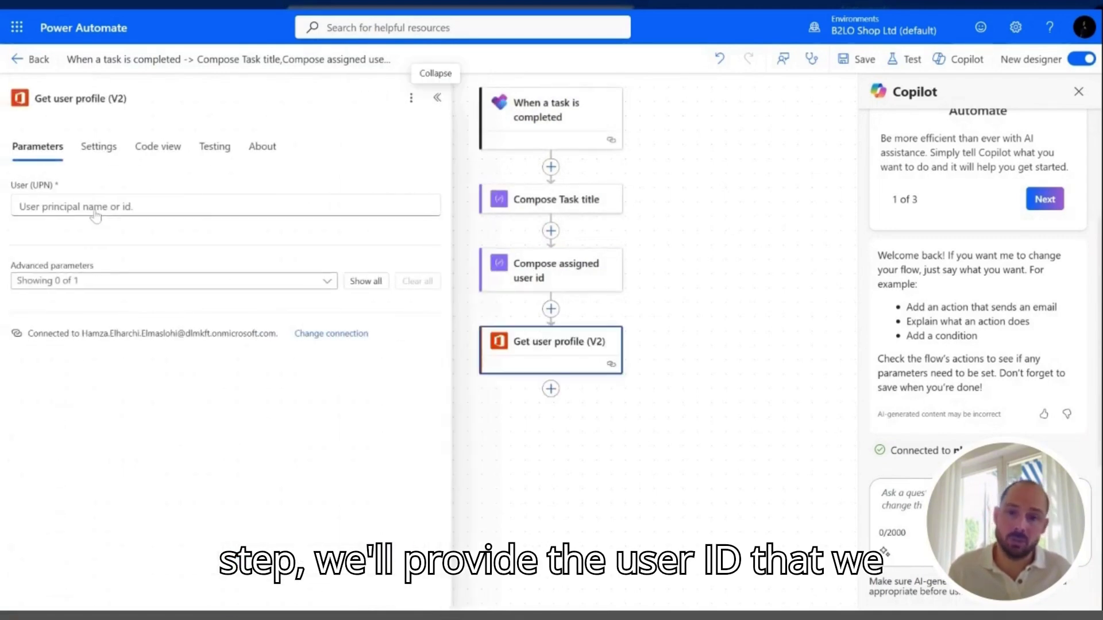
pyautogui.click(95, 208)
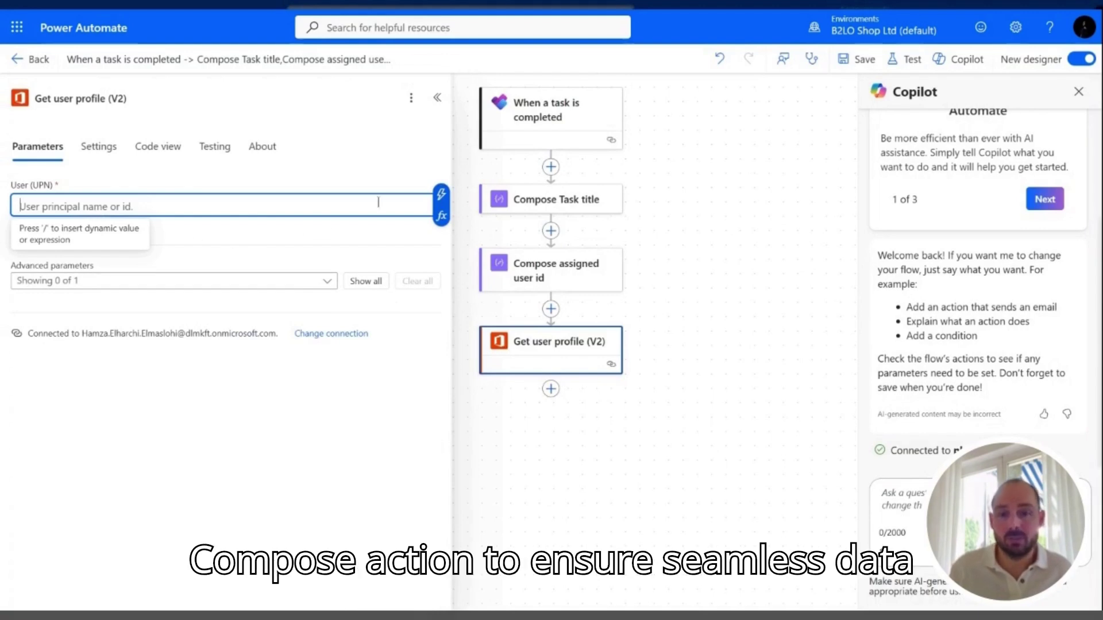
pyautogui.click(448, 192)
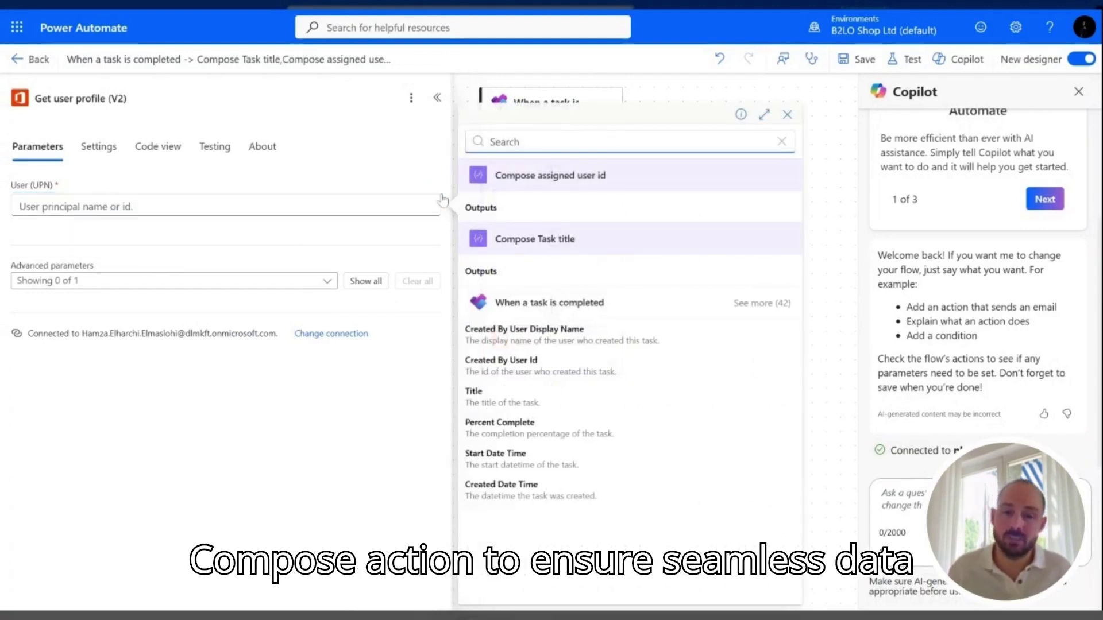
pyautogui.click(513, 213)
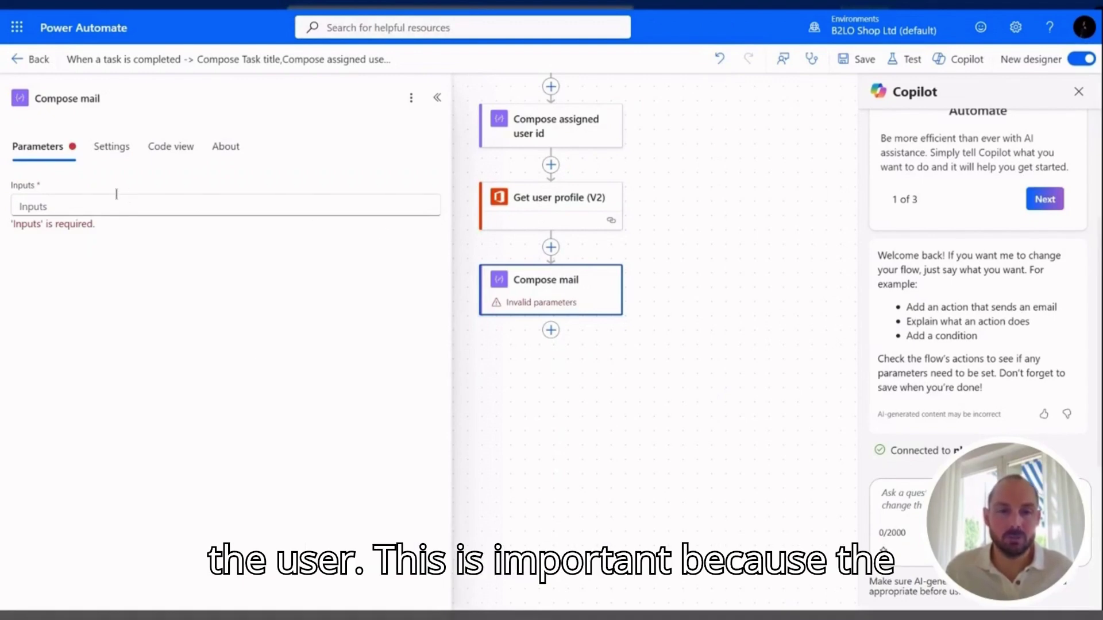
# Step: Fill the Compose mail step's inputs with the user profile's Mail value
pyautogui.click(299, 199)
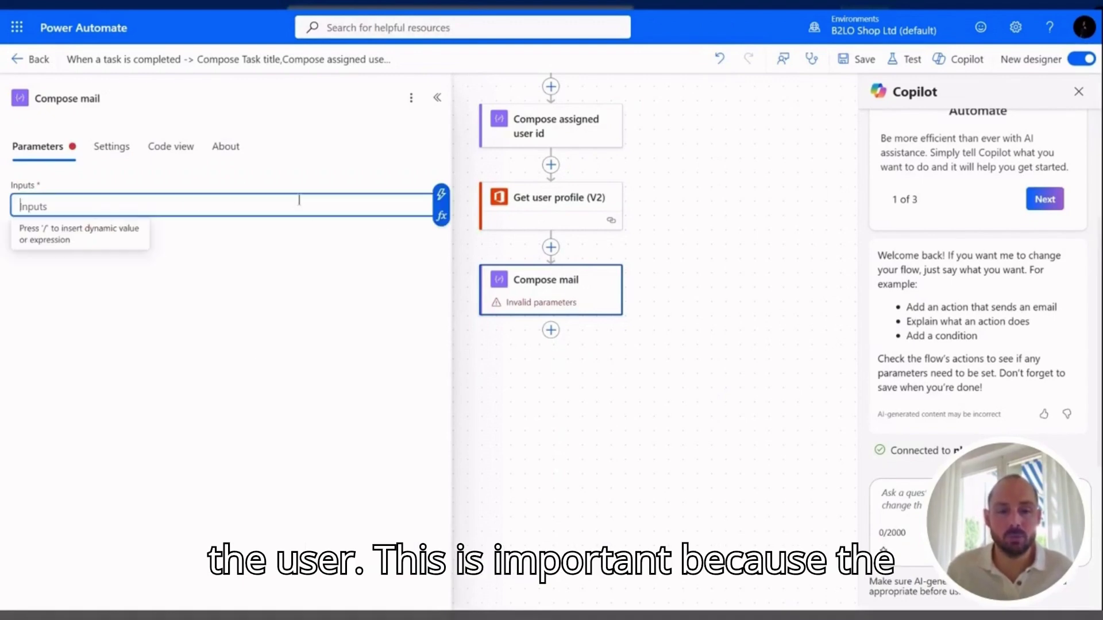
pyautogui.click(441, 194)
pyautogui.write('mail')
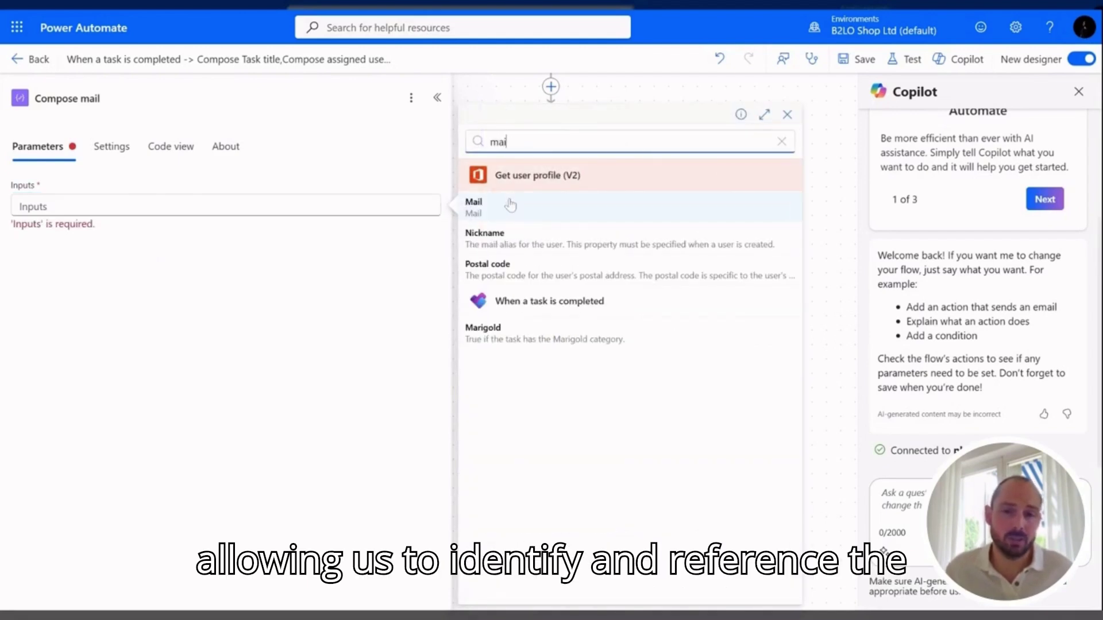
pyautogui.click(510, 203)
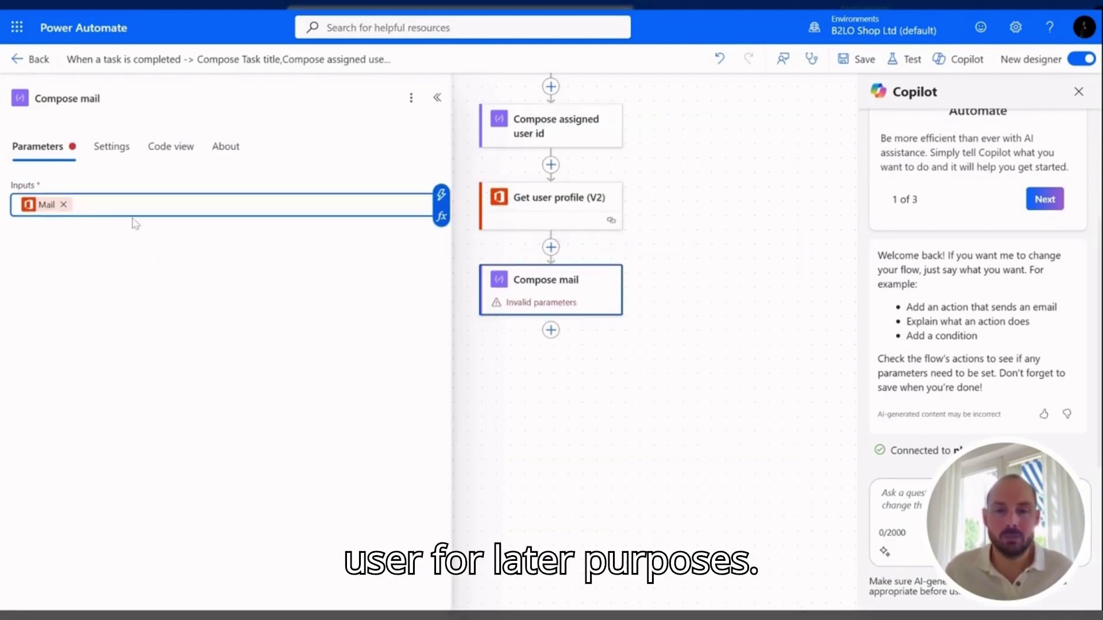
pyautogui.click(168, 264)
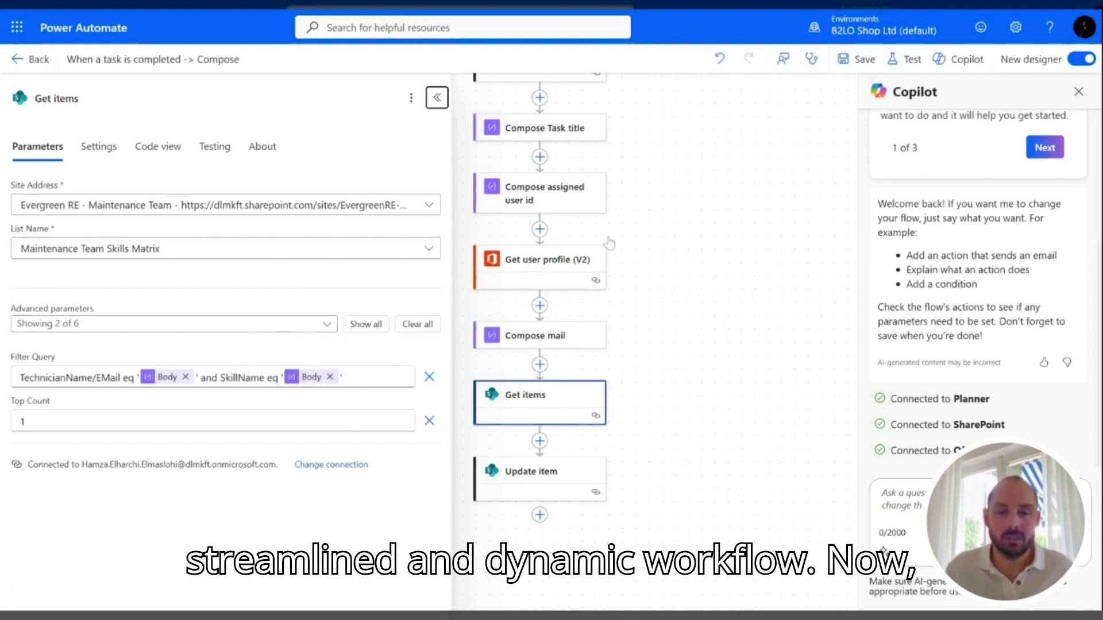
# Step: Check the skill-name value in the Get items Filter Query, then open the Update item step
pyautogui.scroll(1, 556, 127)
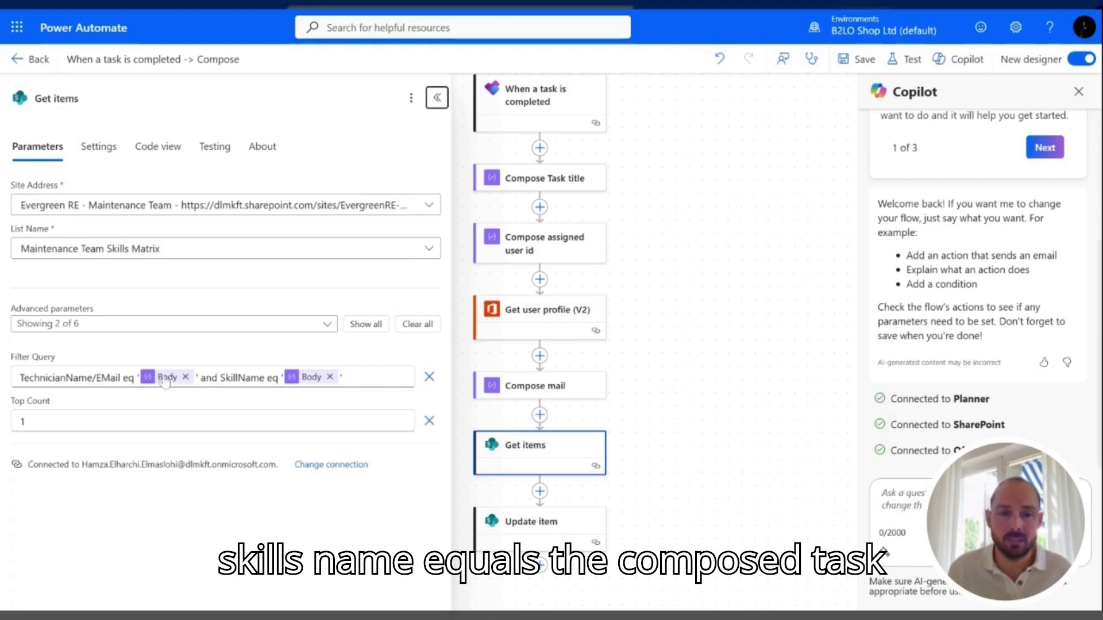
pyautogui.moveTo(166, 383)
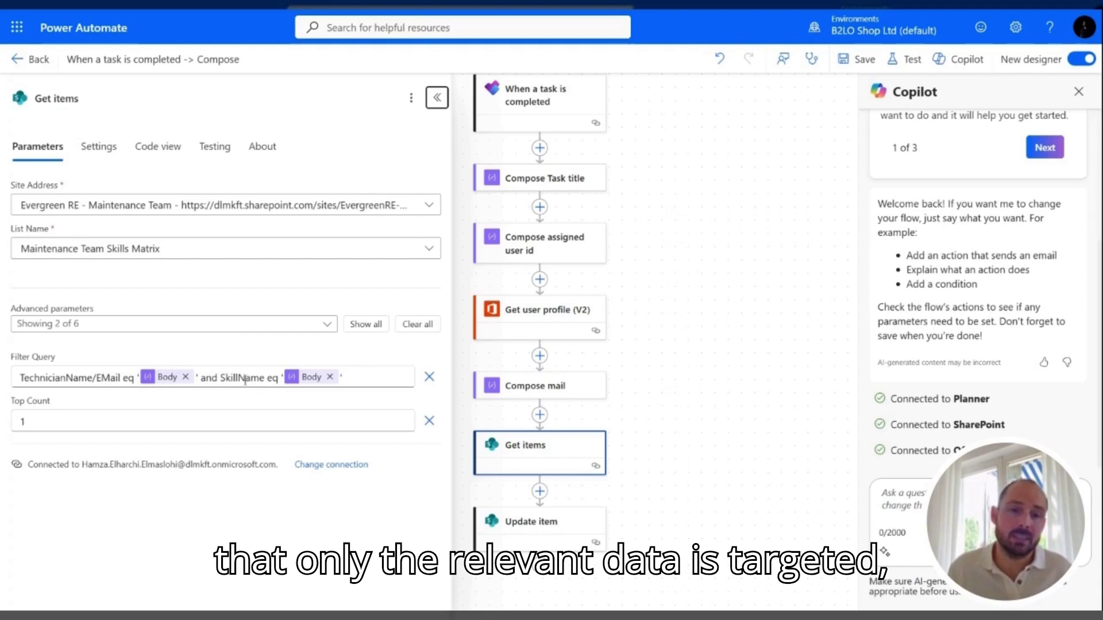
pyautogui.click(309, 384)
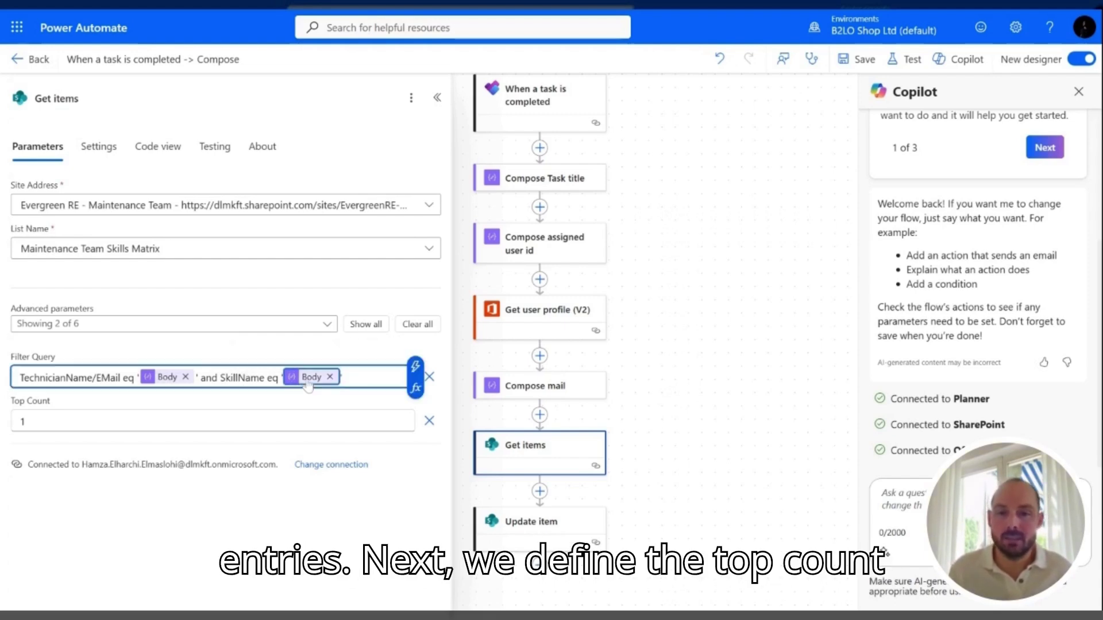
pyautogui.click(238, 396)
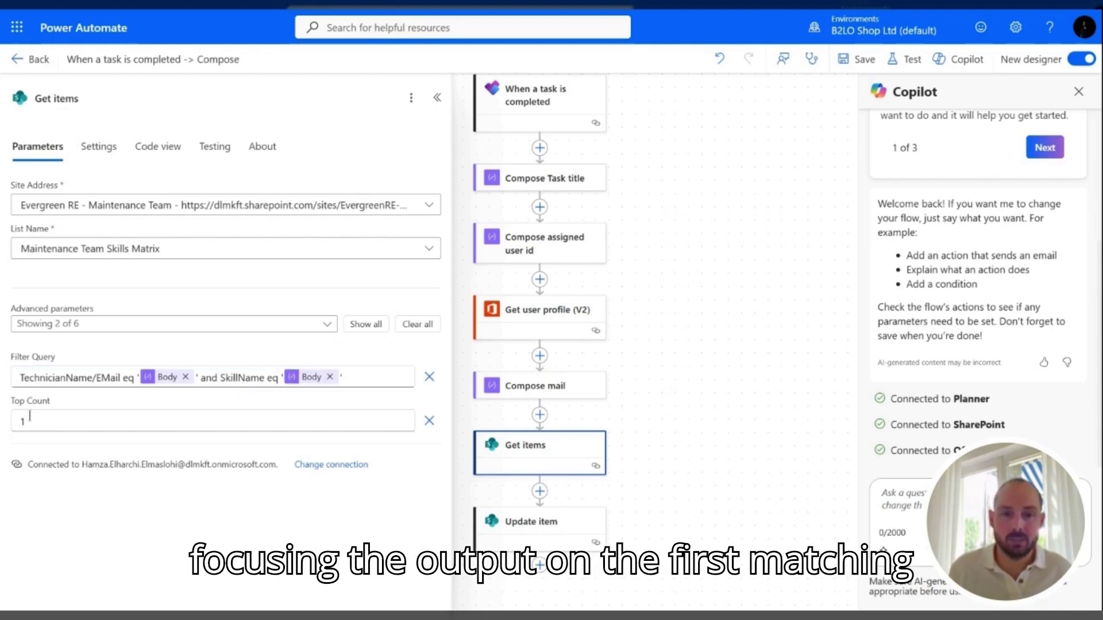
pyautogui.click(550, 524)
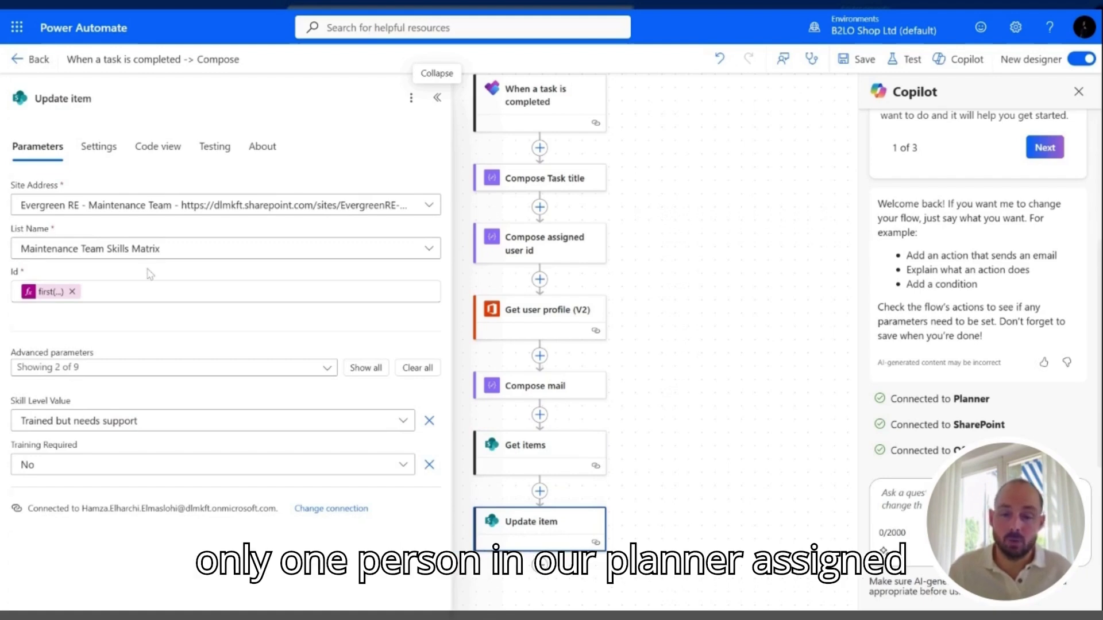
pyautogui.click(41, 293)
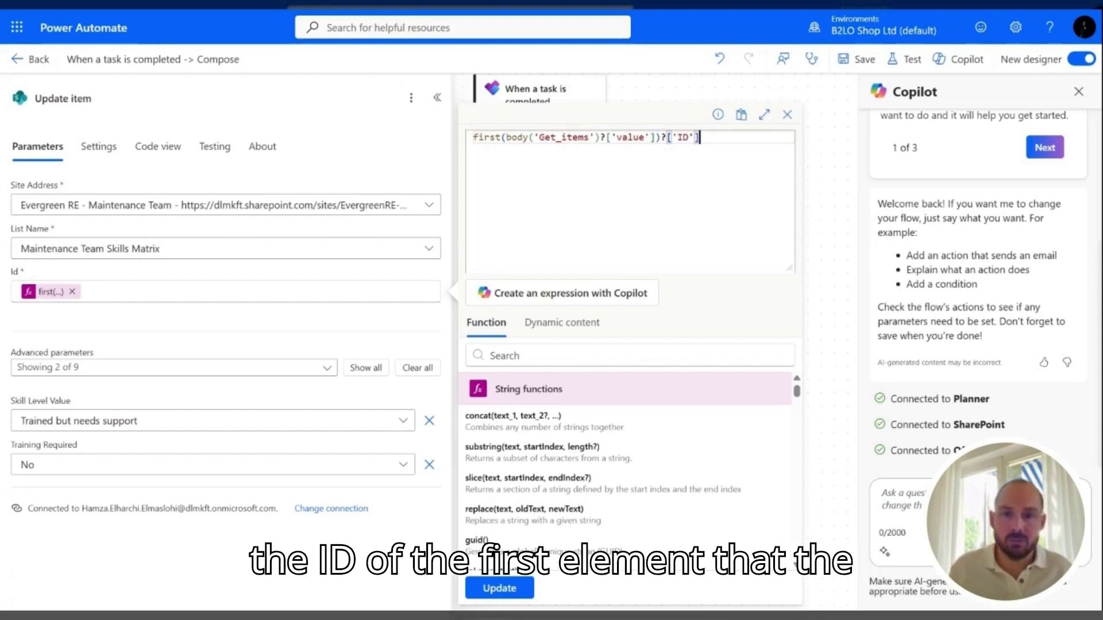
pyautogui.doubleClick(484, 137)
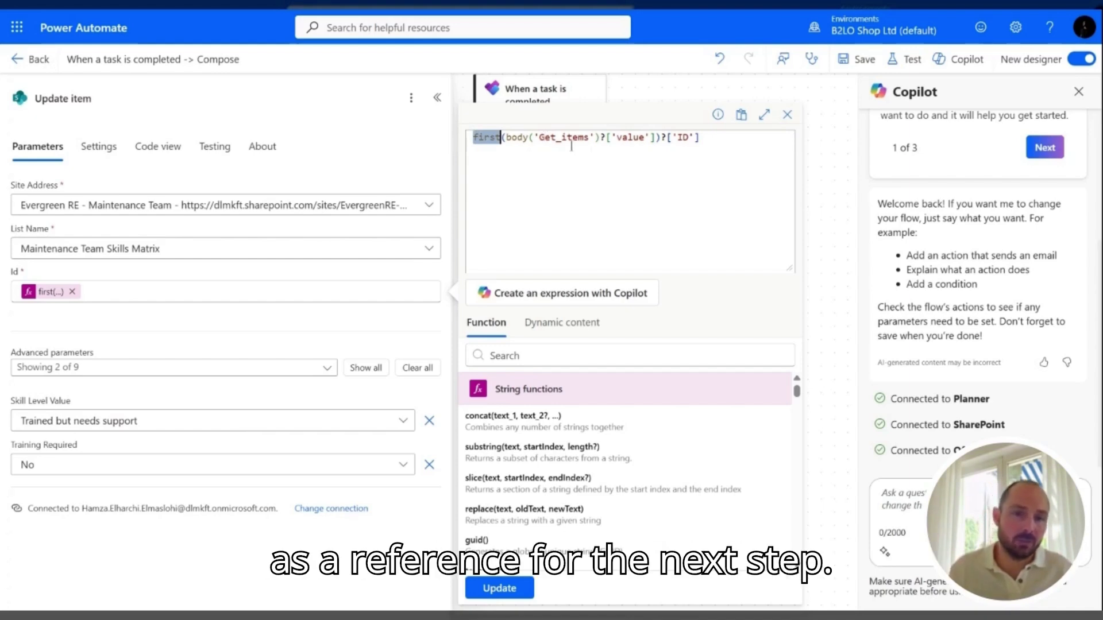
pyautogui.doubleClick(556, 137)
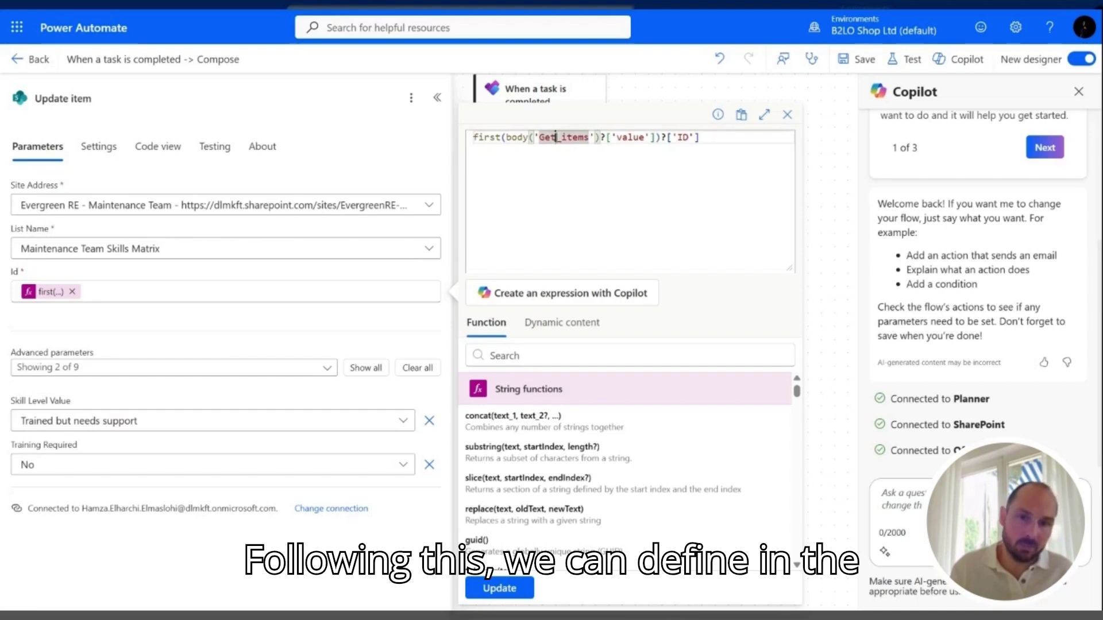
pyautogui.click(366, 525)
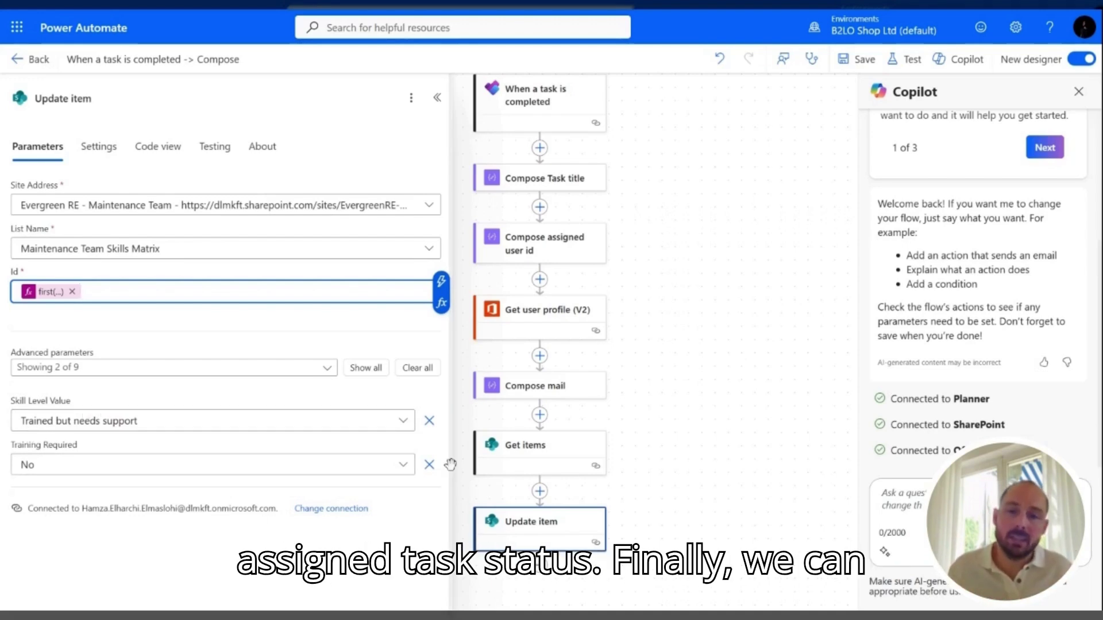
# Step: Remove the Training Required field from Update item and save the flow
pyautogui.click(429, 465)
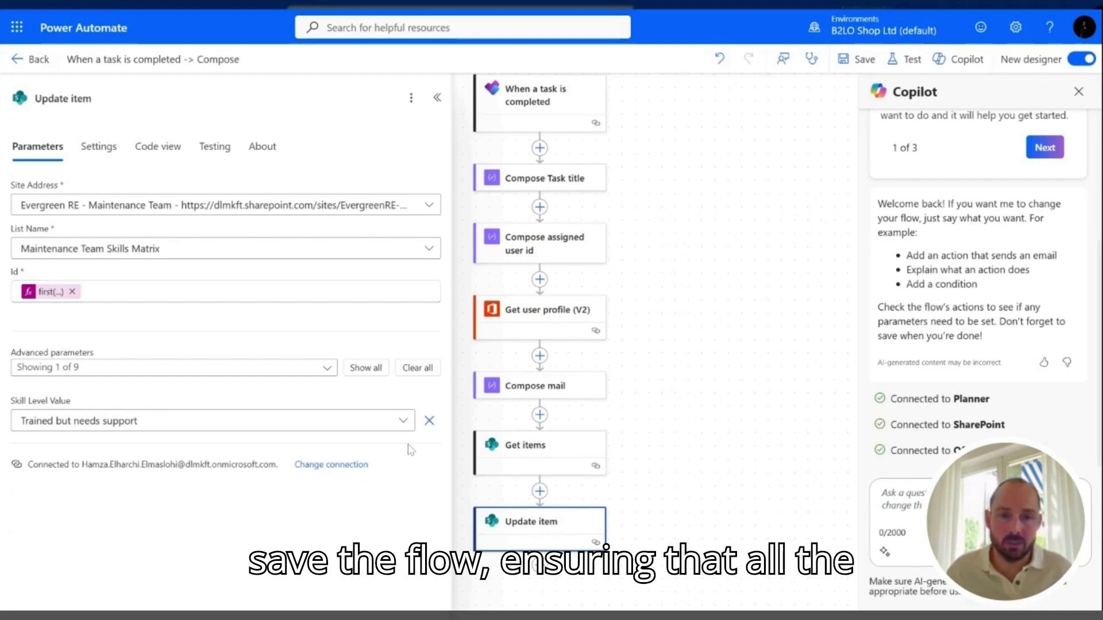
pyautogui.click(855, 60)
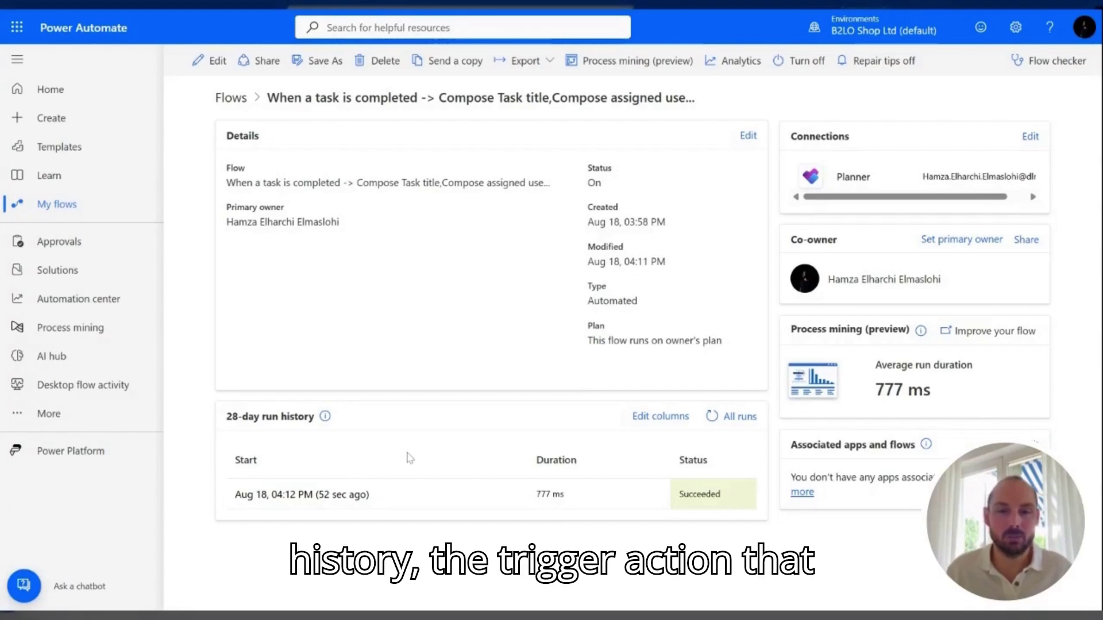
# Step: Open the Succeeded run from Aug 18 in the 28-day run history
pyautogui.click(355, 497)
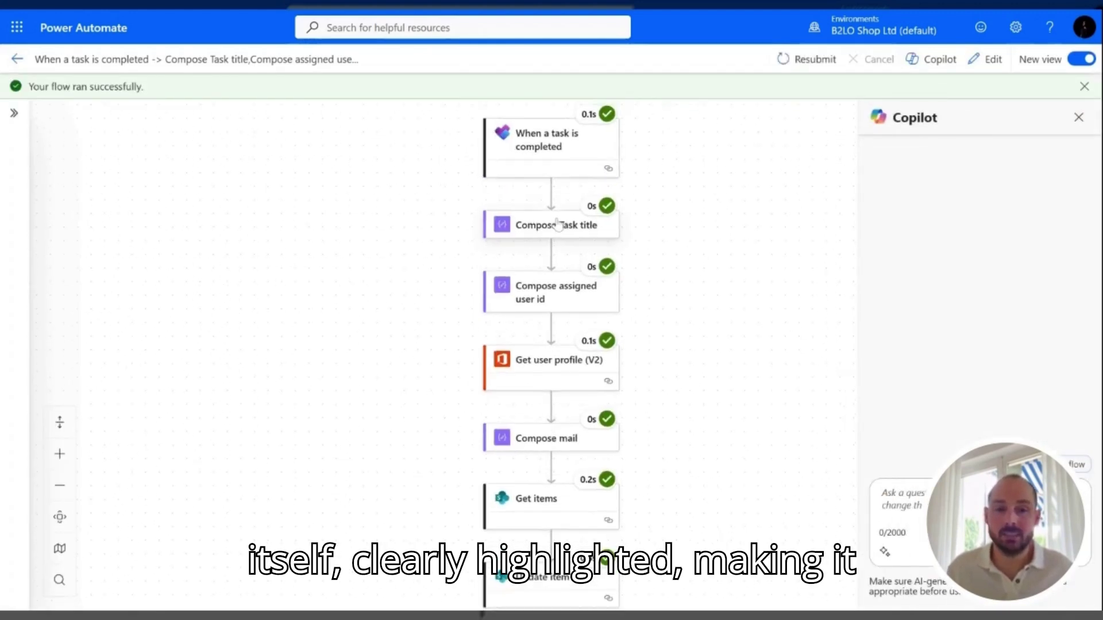
# Step: Inspect the trigger's run results, scrolling through its inputs and outputs
pyautogui.click(553, 174)
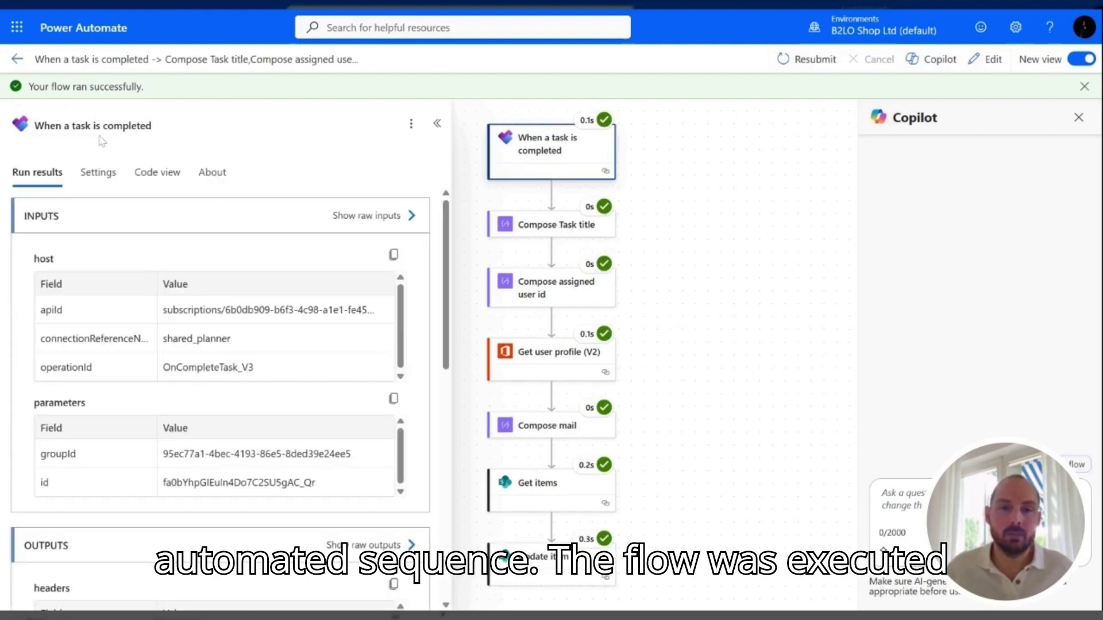
pyautogui.scroll(-2, 197, 394)
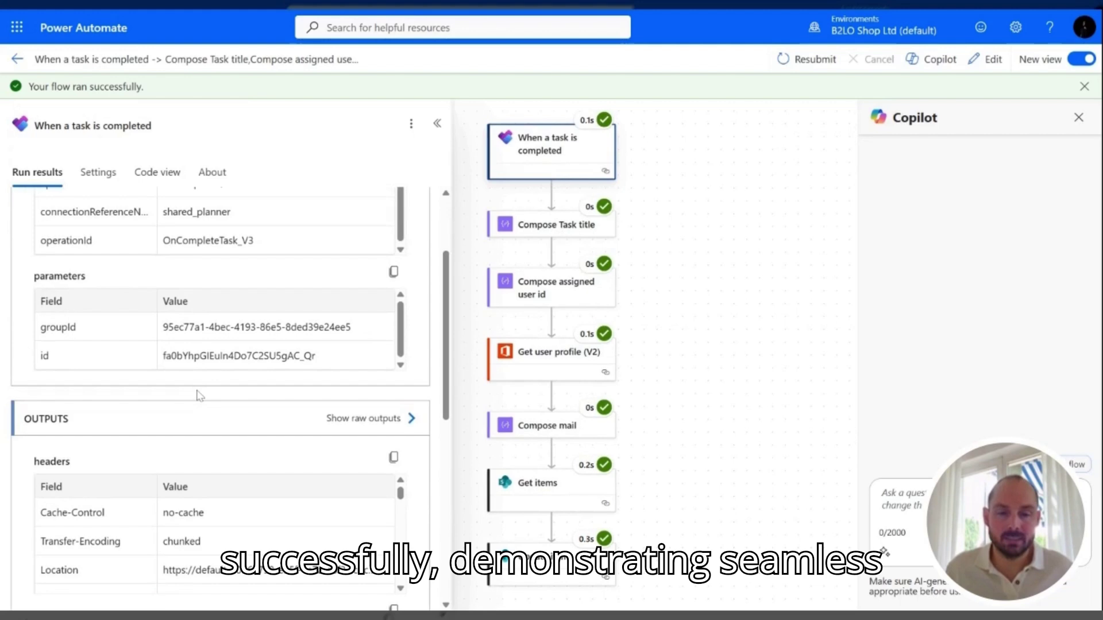
pyautogui.scroll(-2, 563, 444)
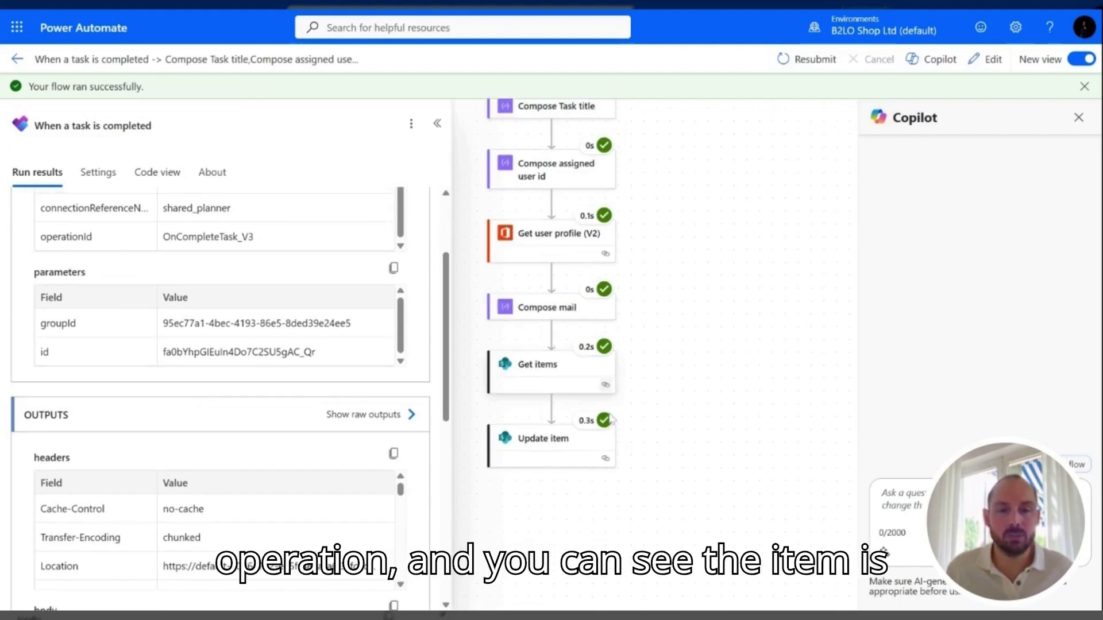
# Step: Review the Update item step's inputs, outputs and properties, confirming item 236 returned status 200
pyautogui.click(563, 444)
pyautogui.scroll(-5, 286, 459)
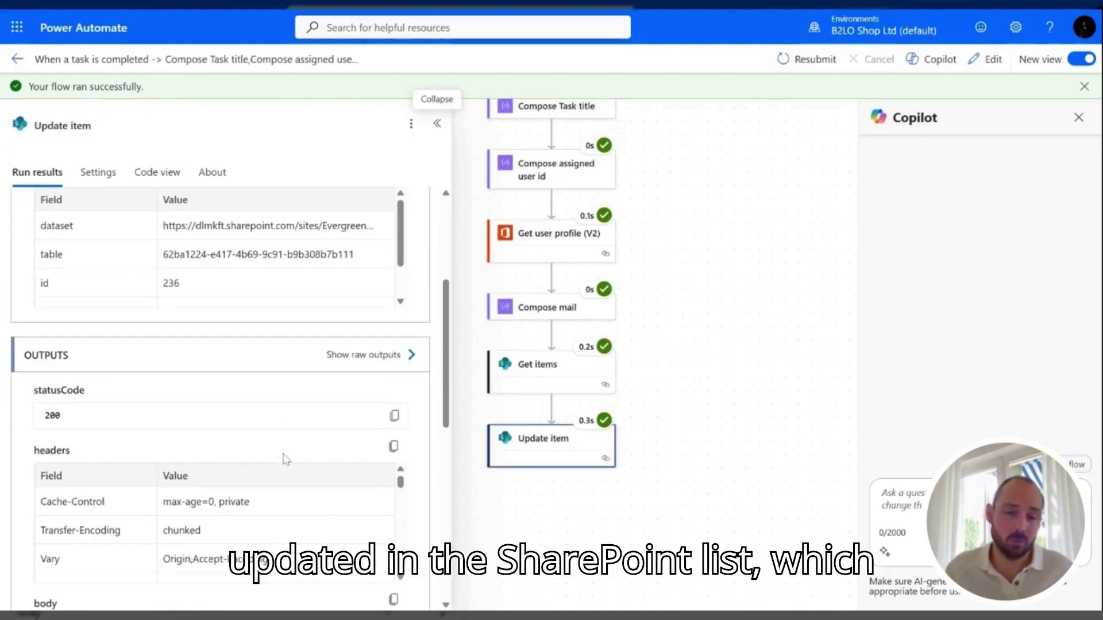
pyautogui.scroll(-6, 266, 481)
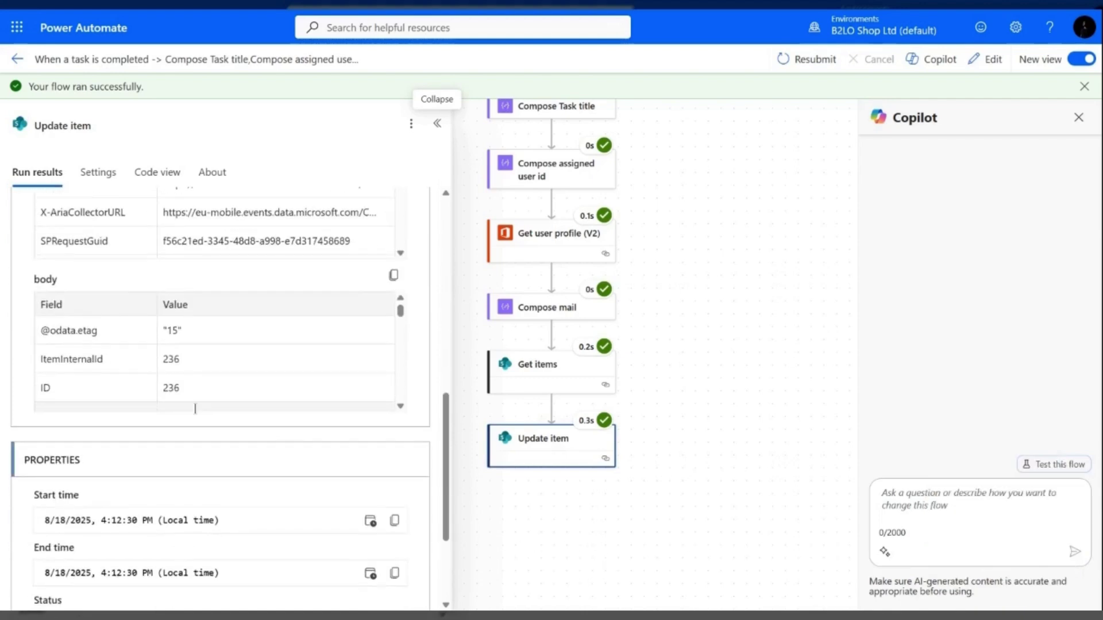
pyautogui.scroll(-3, 195, 448)
pyautogui.scroll(4, 194, 490)
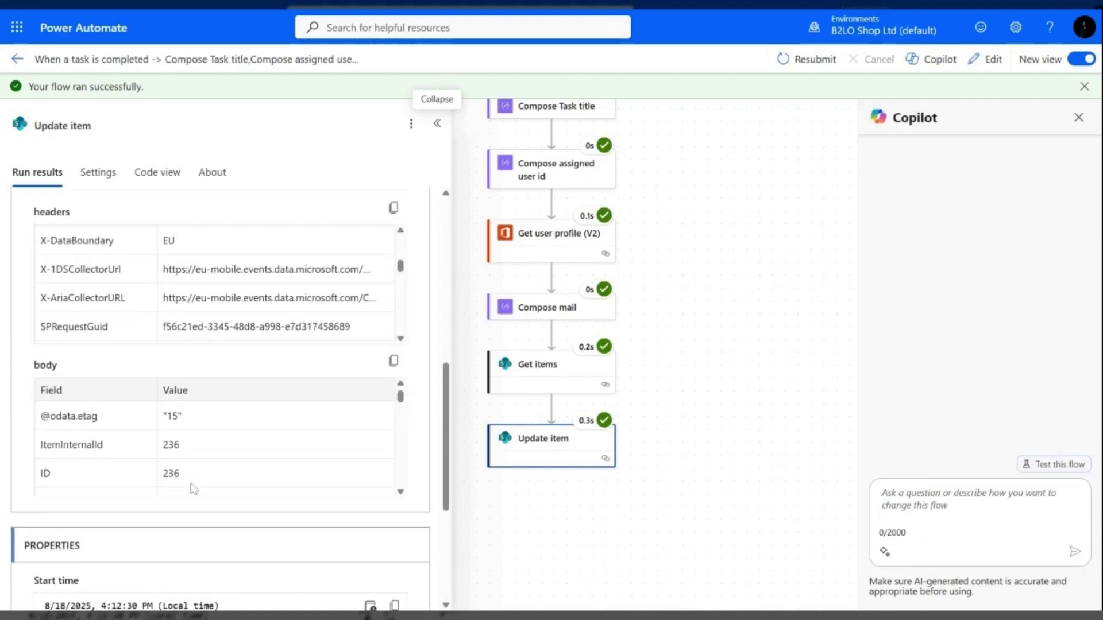
pyautogui.scroll(3, 194, 301)
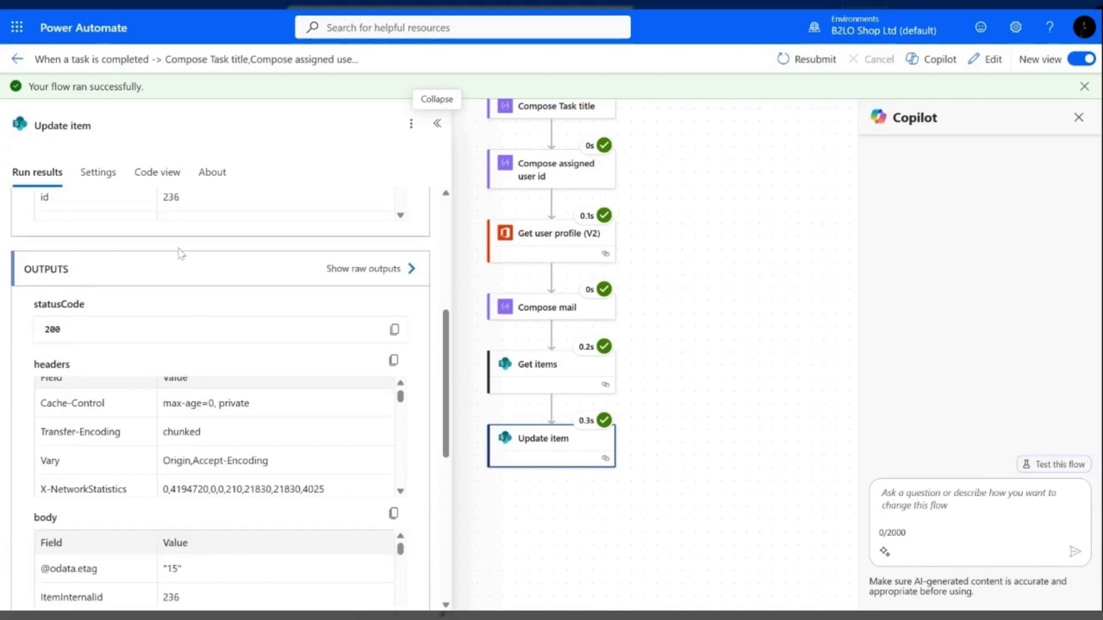
pyautogui.scroll(5, 182, 253)
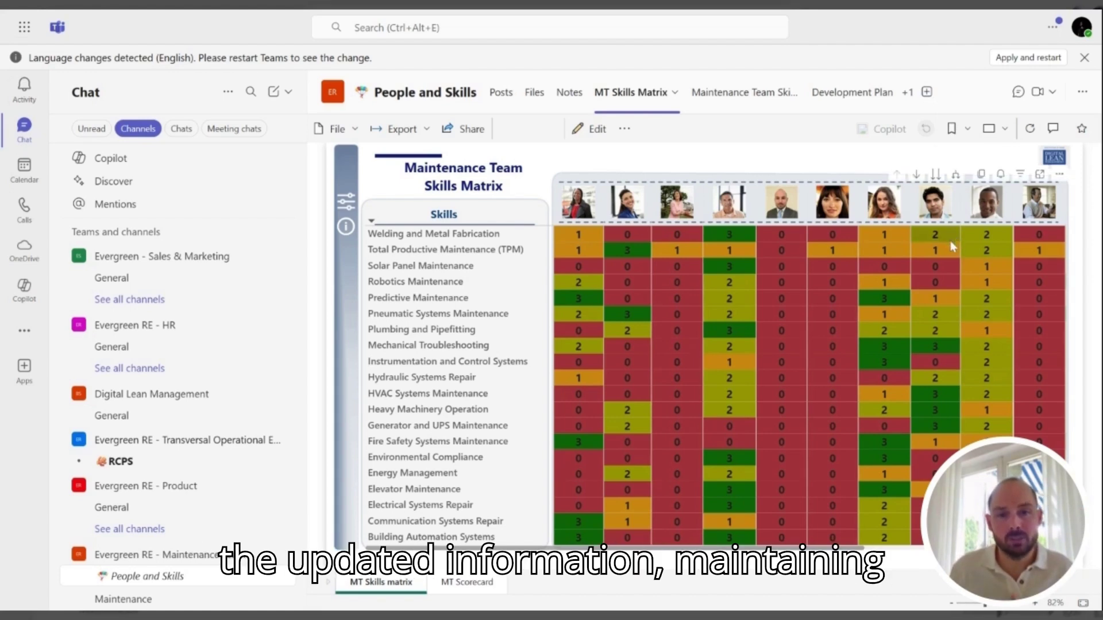
pyautogui.moveTo(920, 257)
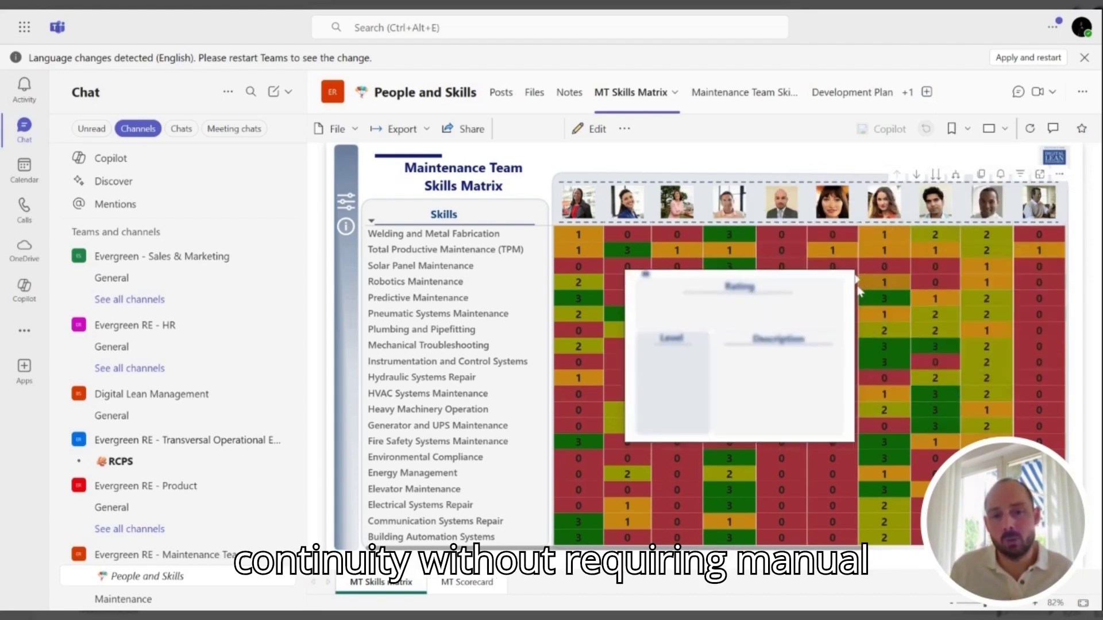
pyautogui.moveTo(883, 255)
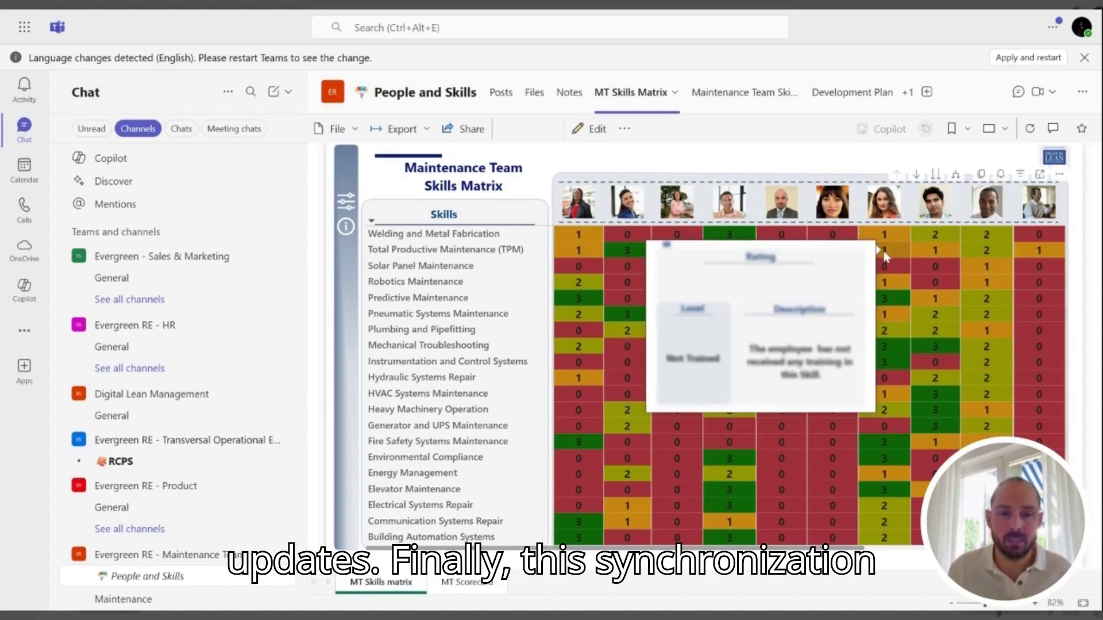